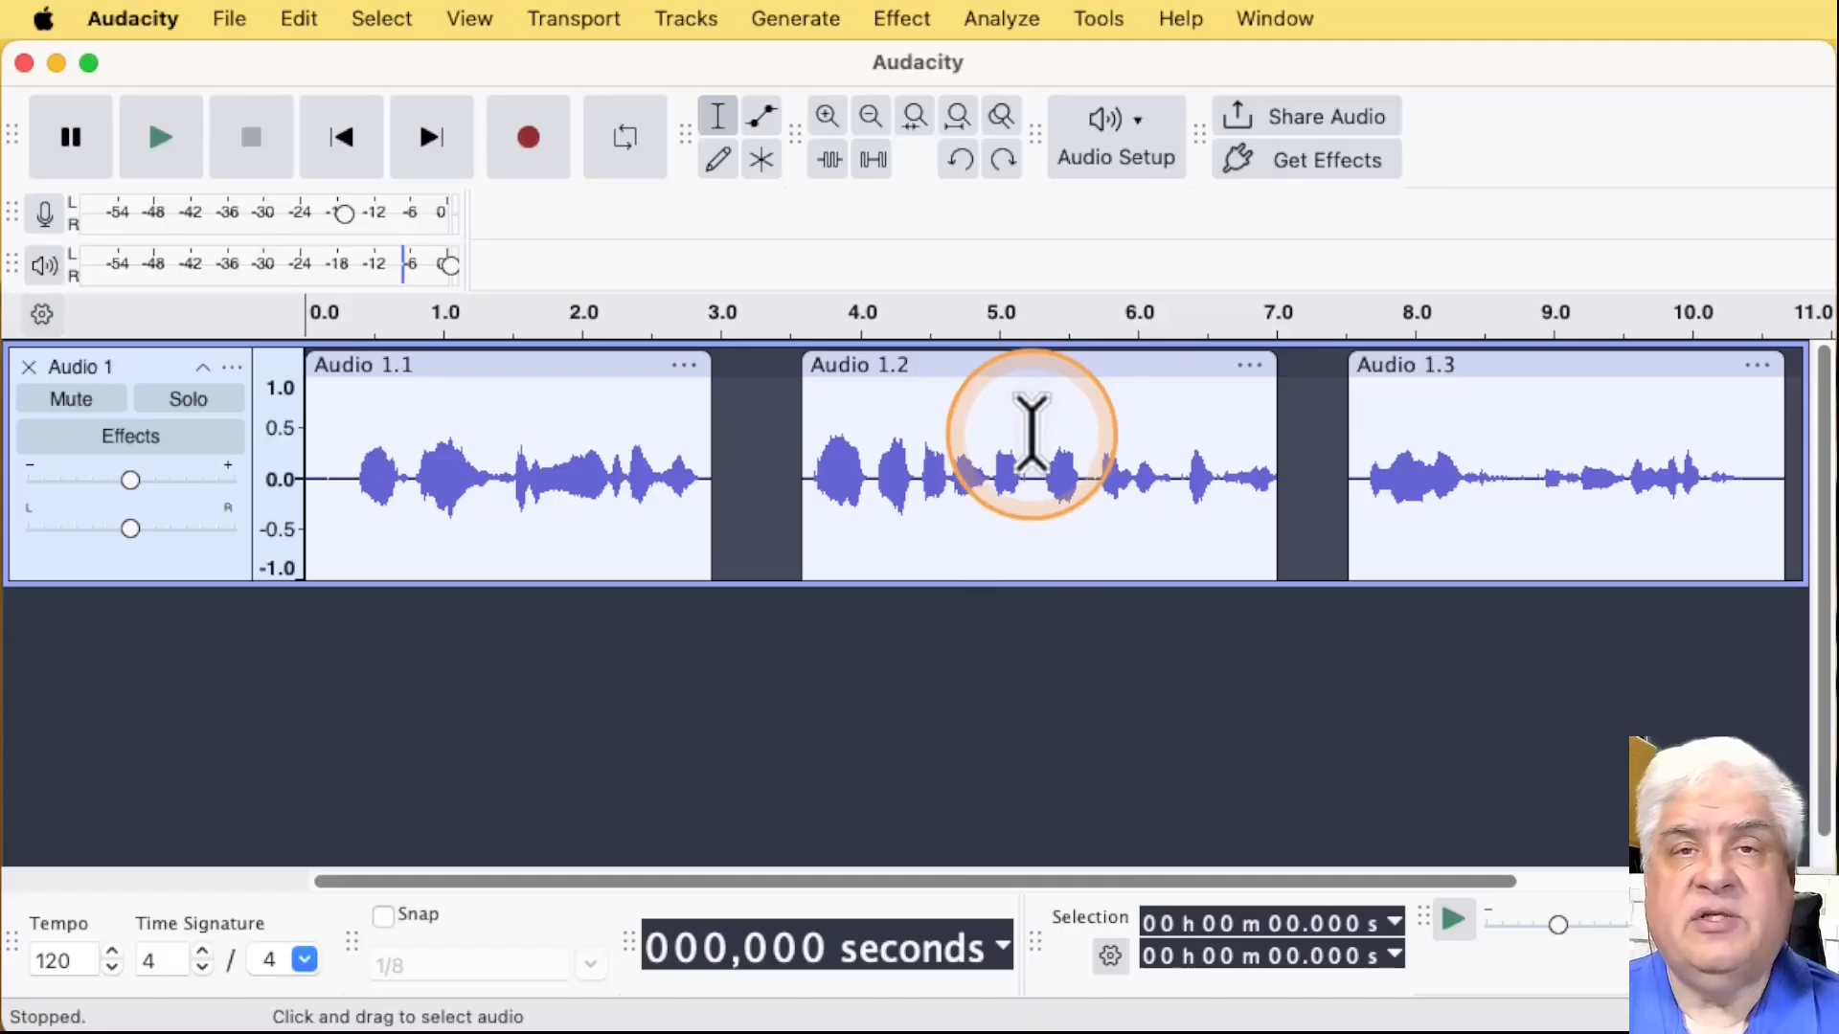
# Step: Place the cursor at about 5.24 s in Audio 1.2 and select from the previous clip boundary to the cursor
pyautogui.click(1032, 435)
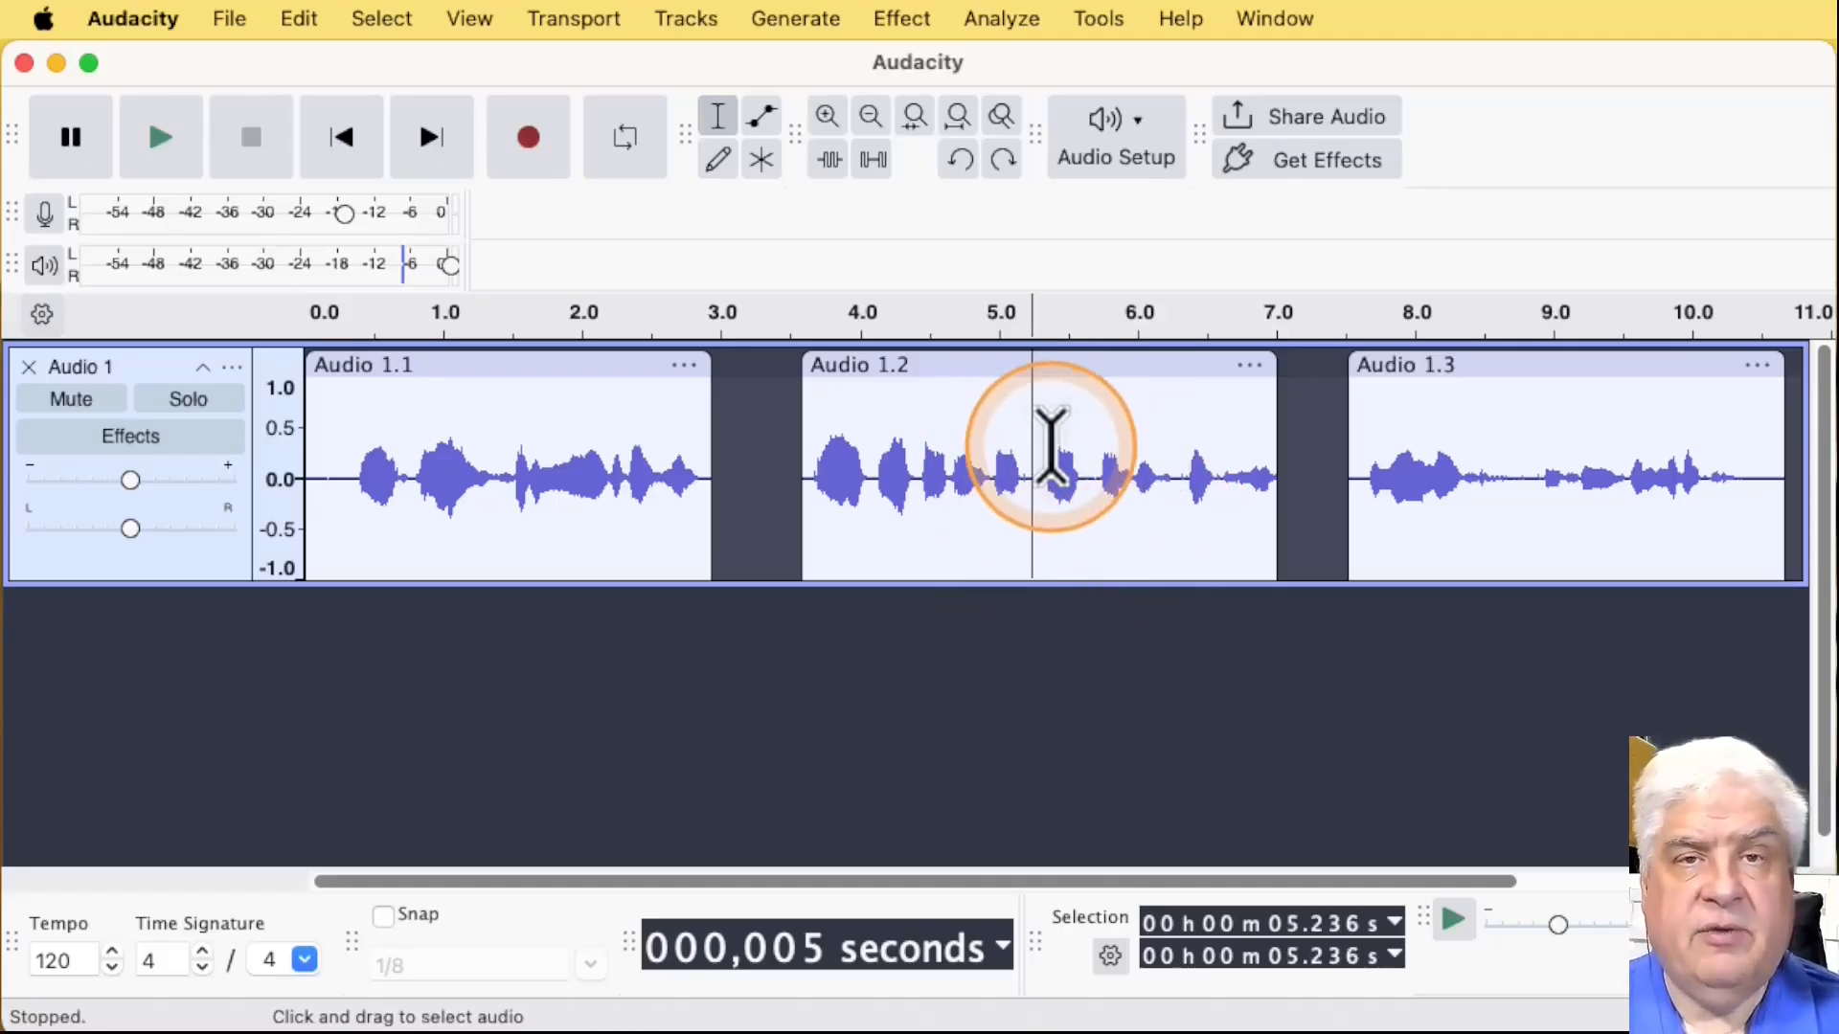
pyautogui.click(383, 19)
pyautogui.moveTo(461, 257)
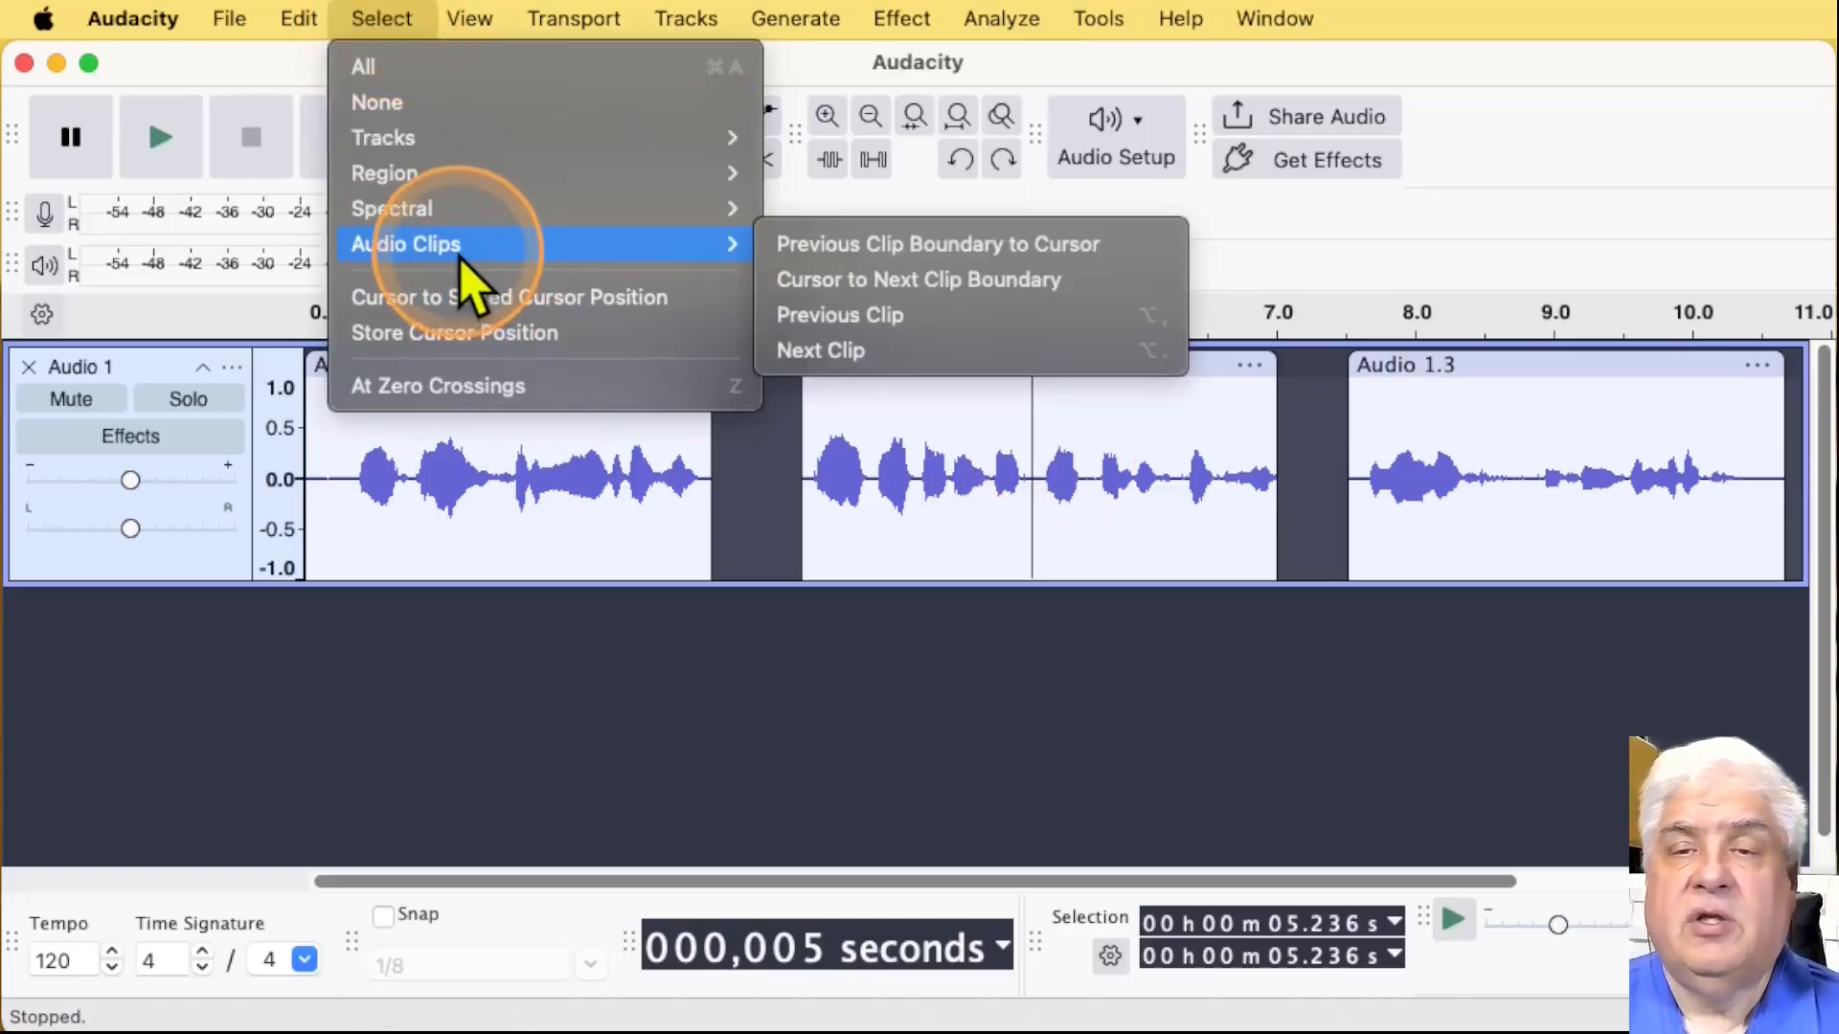
pyautogui.click(843, 258)
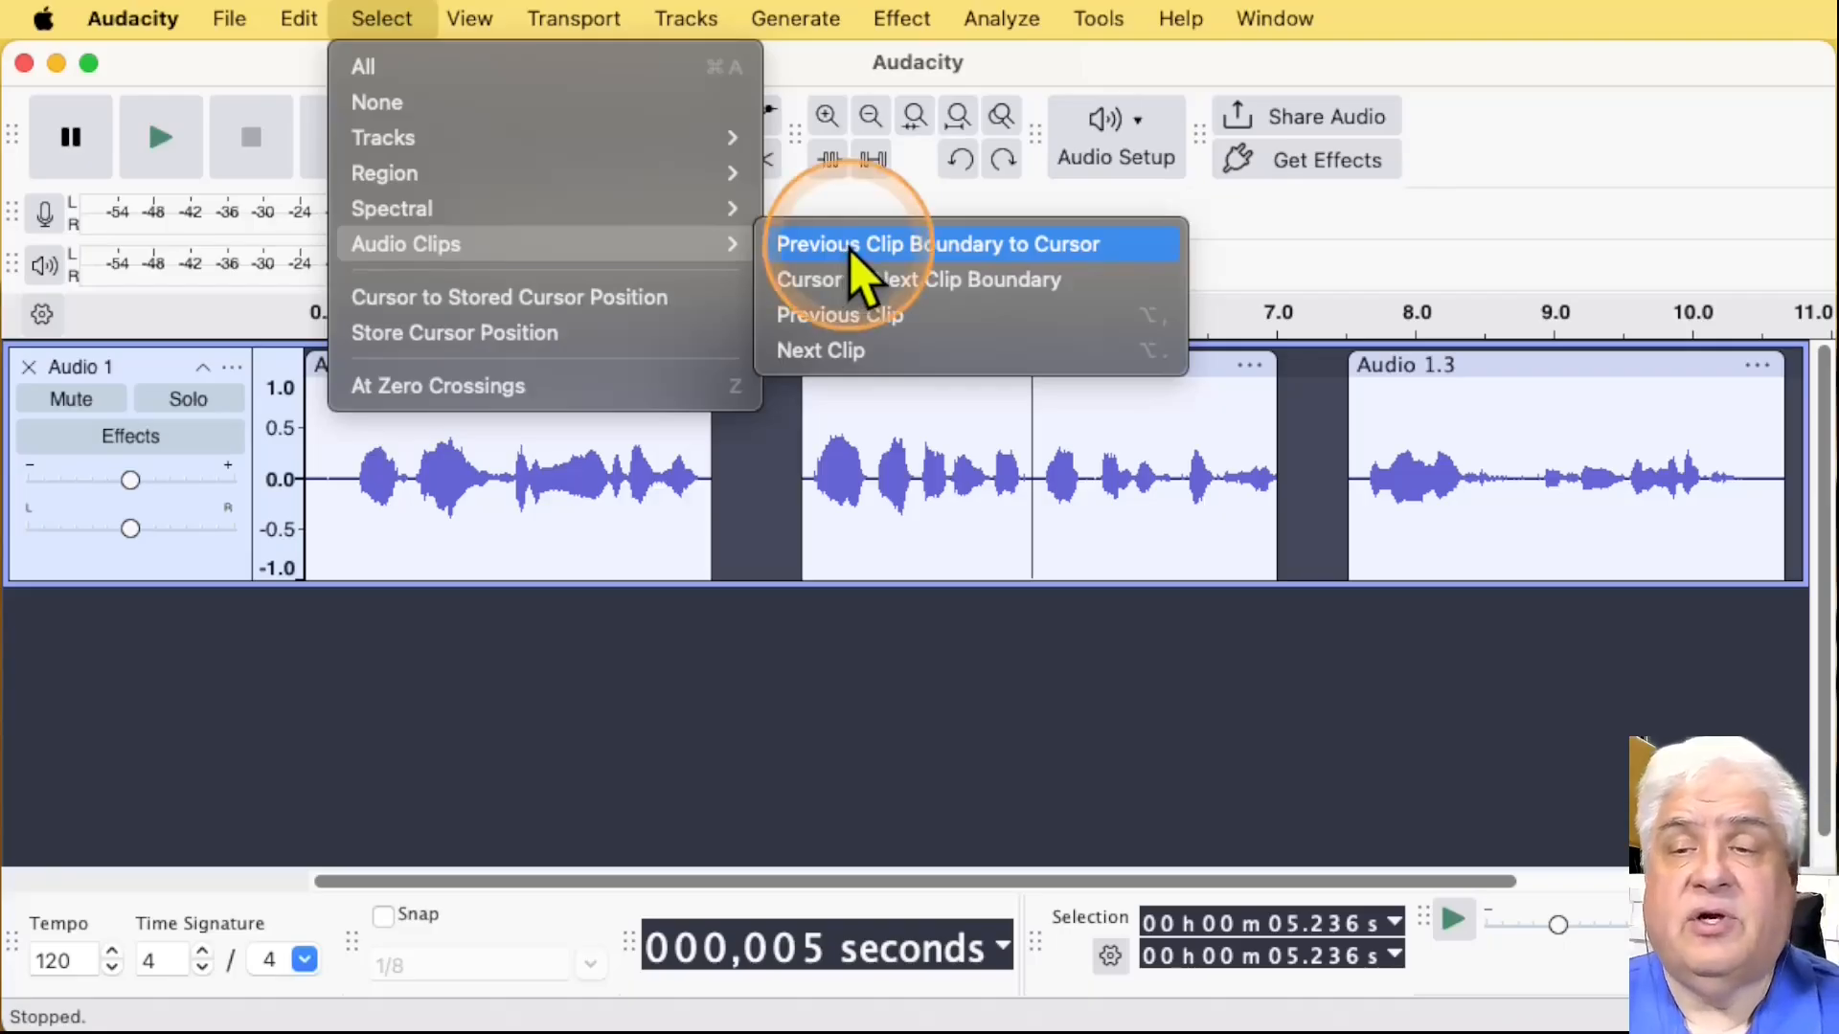
pyautogui.click(845, 251)
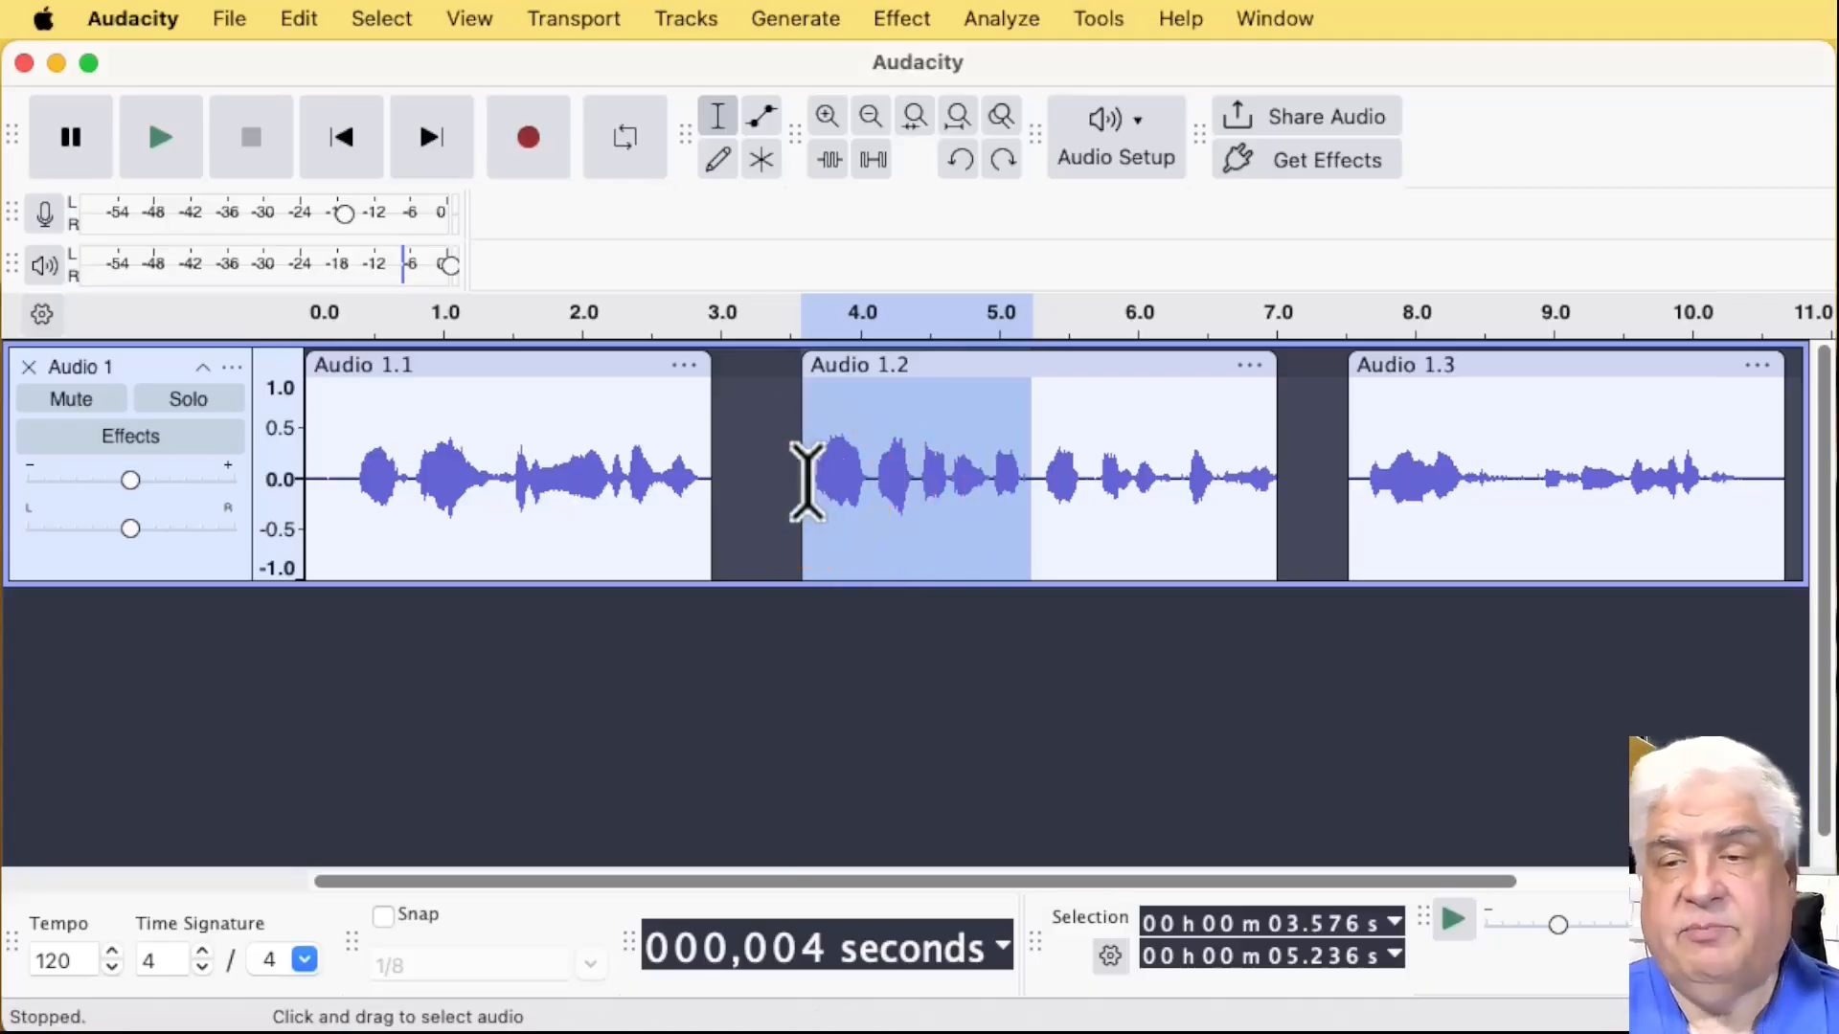
# Step: Place the cursor at about 5.19 s in Audio 1.2 and select from the cursor to the next clip boundary
pyautogui.click(1023, 476)
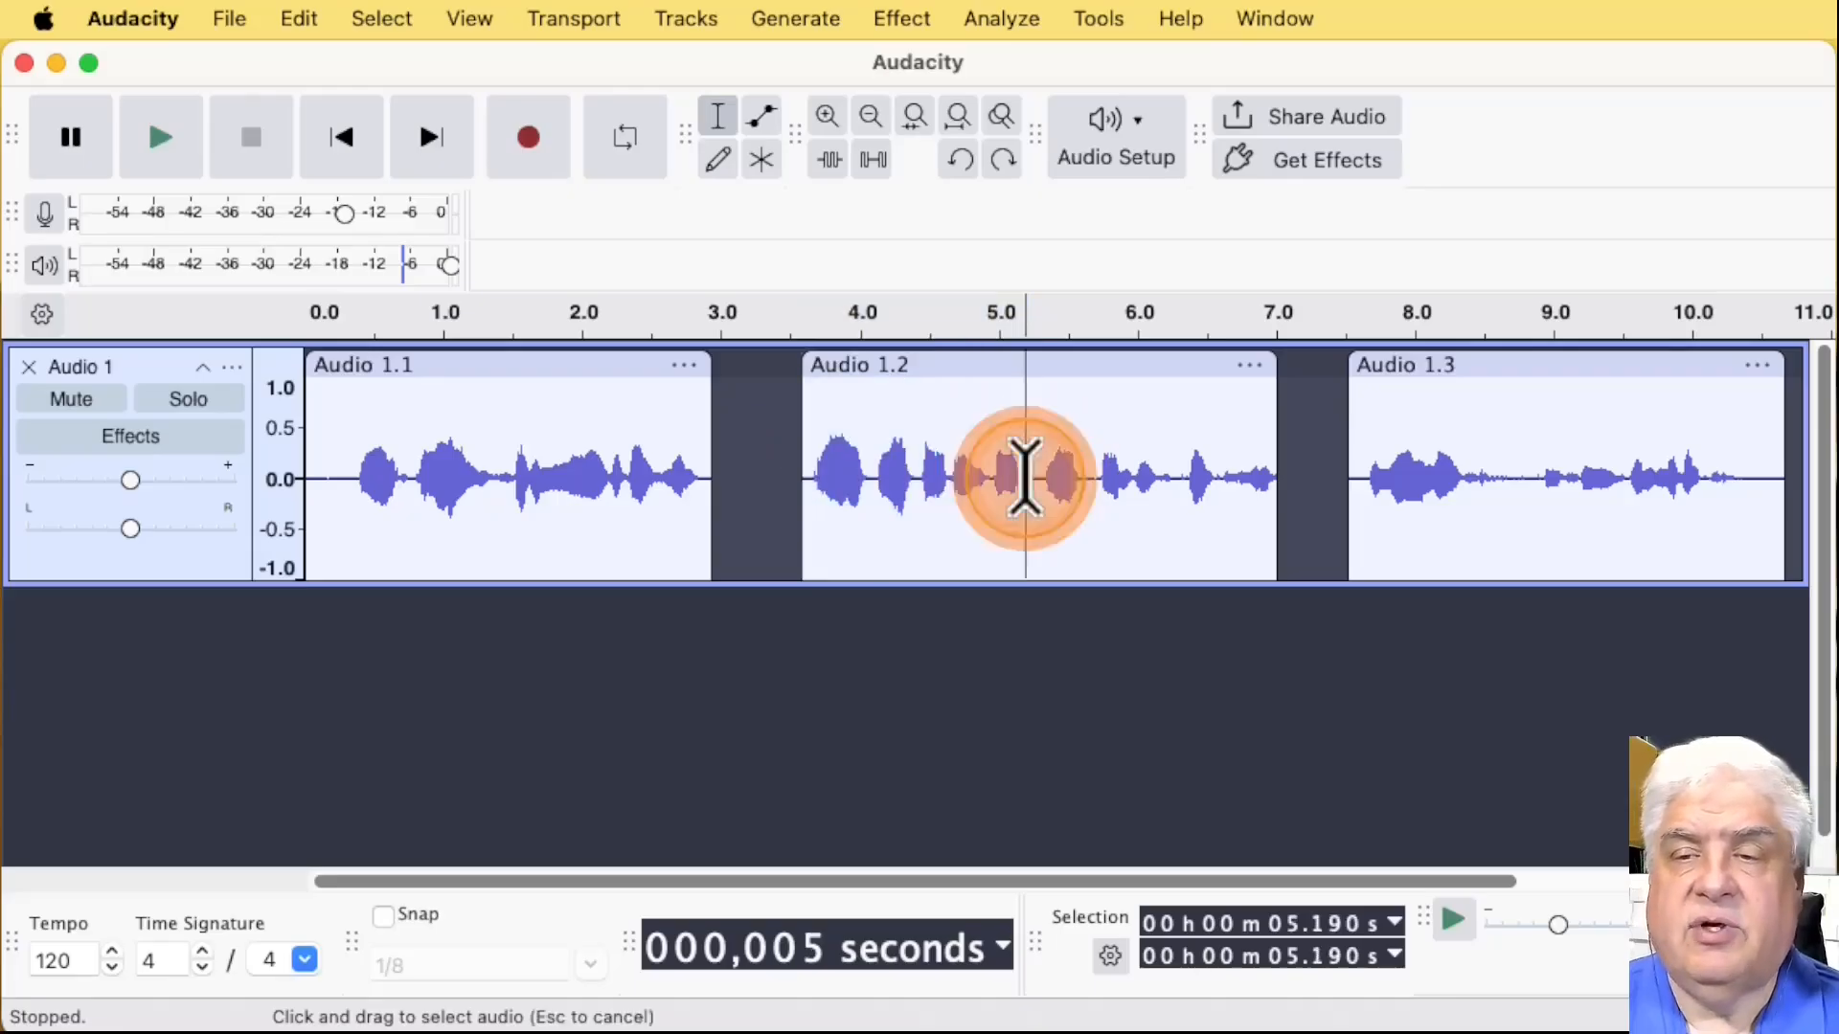
pyautogui.click(388, 21)
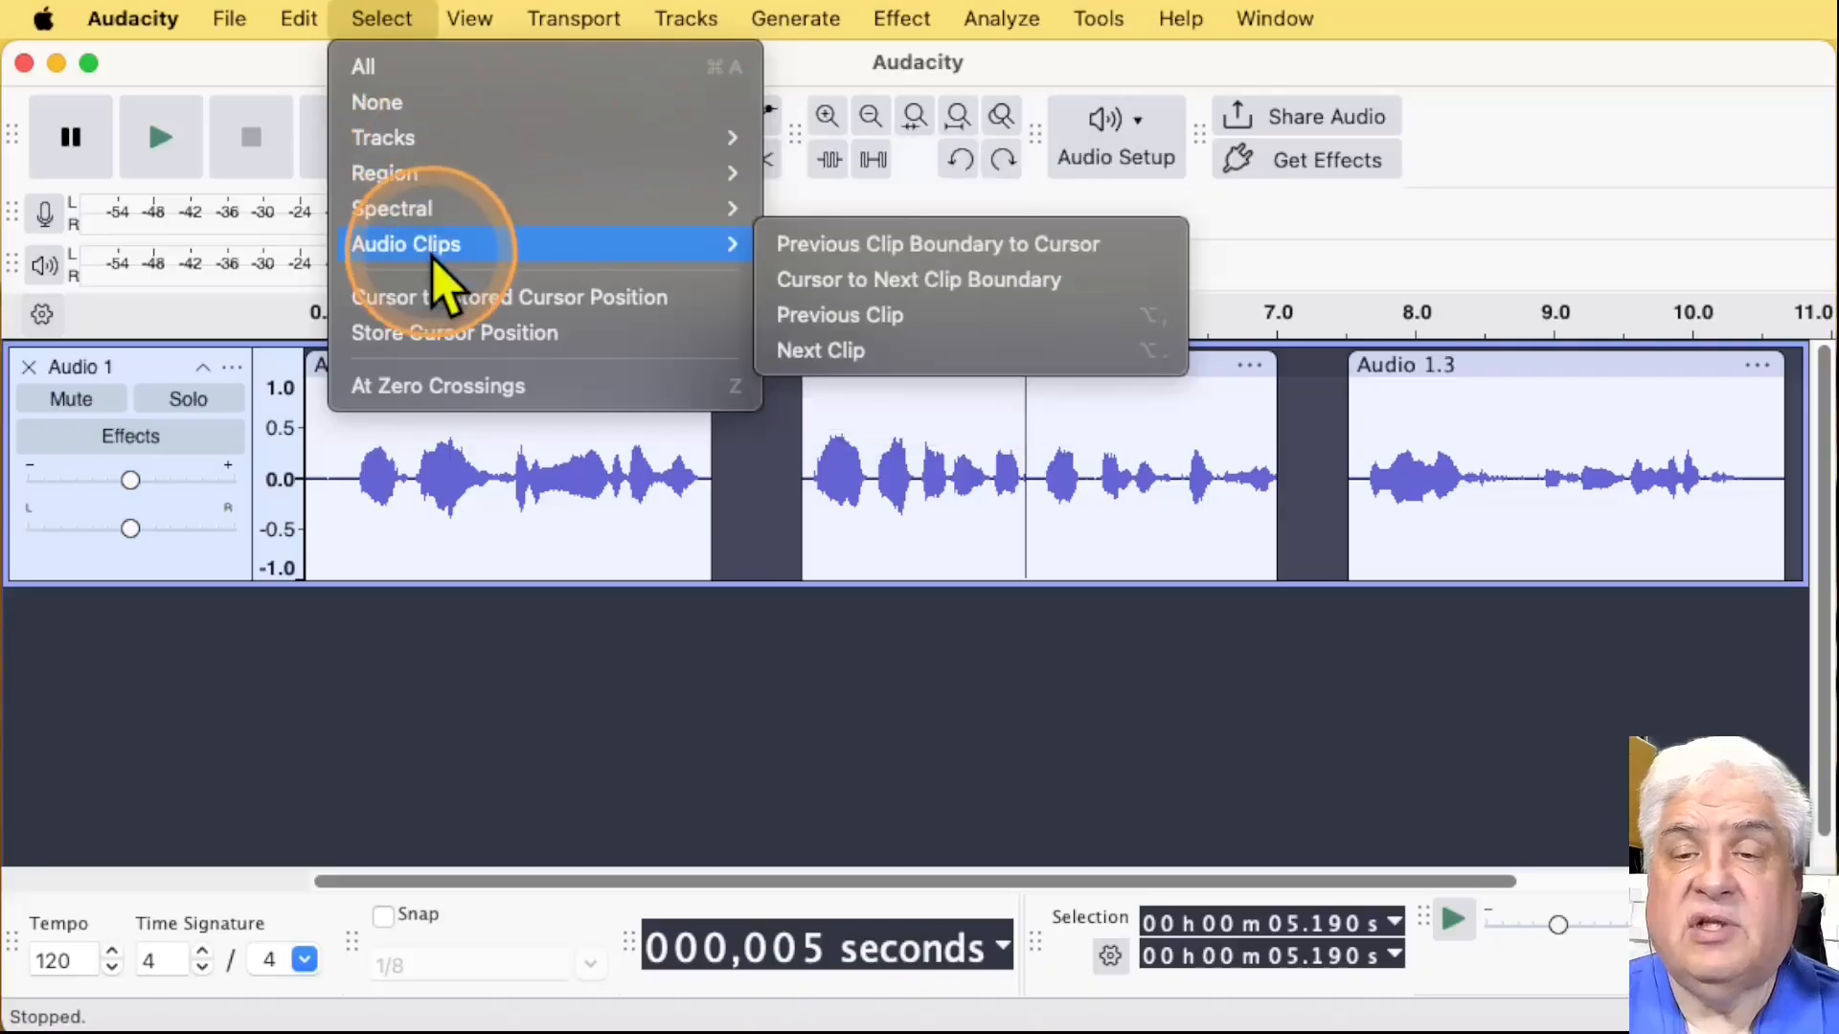
pyautogui.click(978, 286)
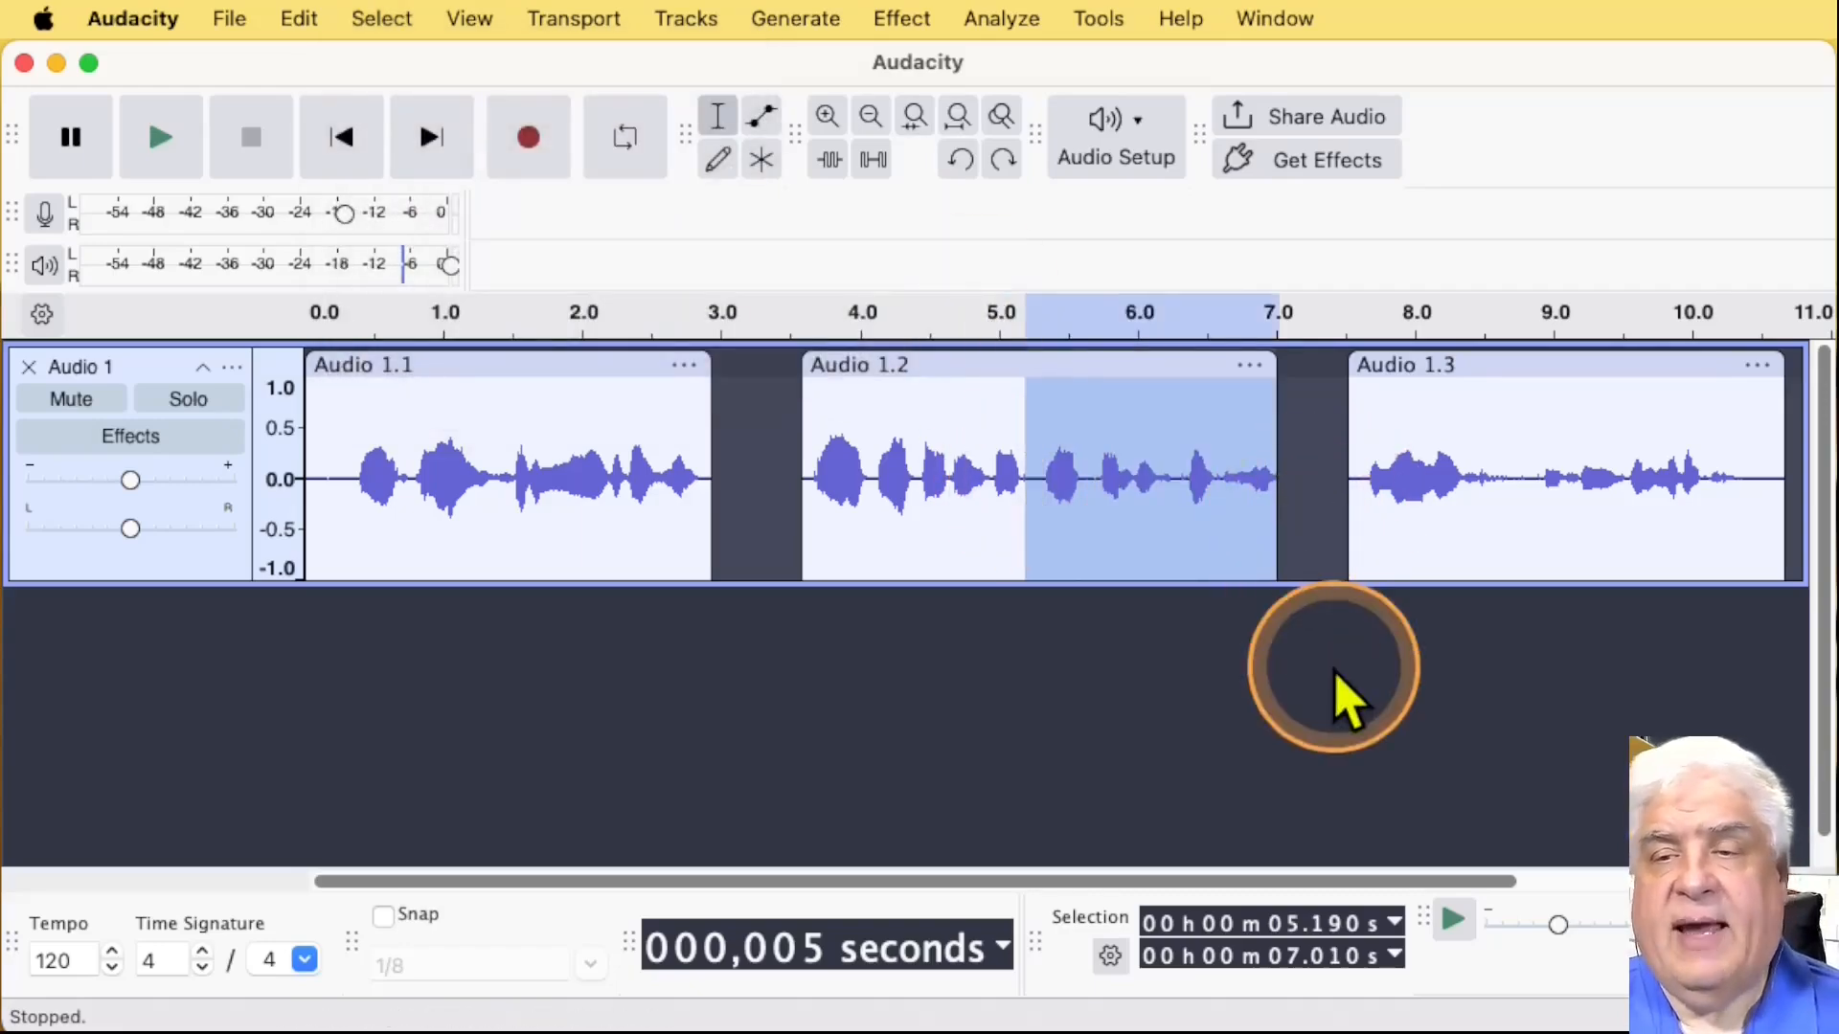
# Step: Delete the gap between about 3.26 s and the start of Audio 1.2, selecting it from the cursor to the next clip boundary
pyautogui.click(1062, 483)
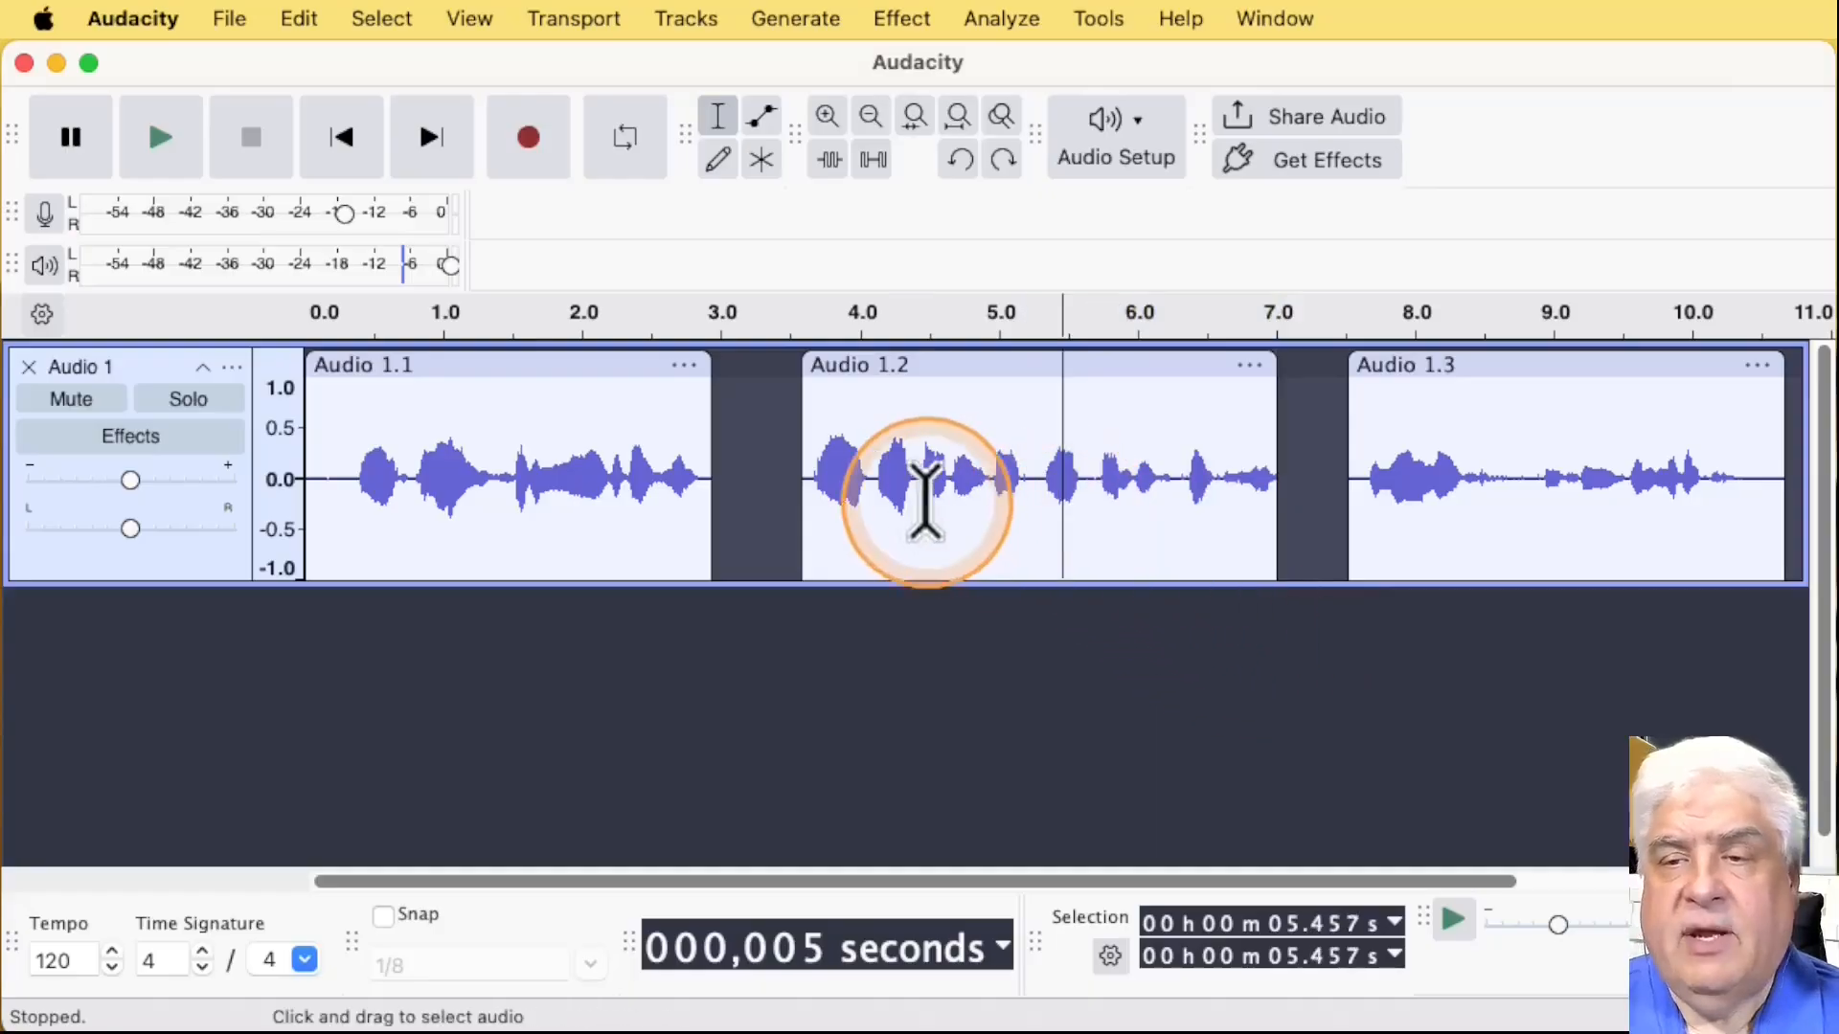
pyautogui.click(759, 479)
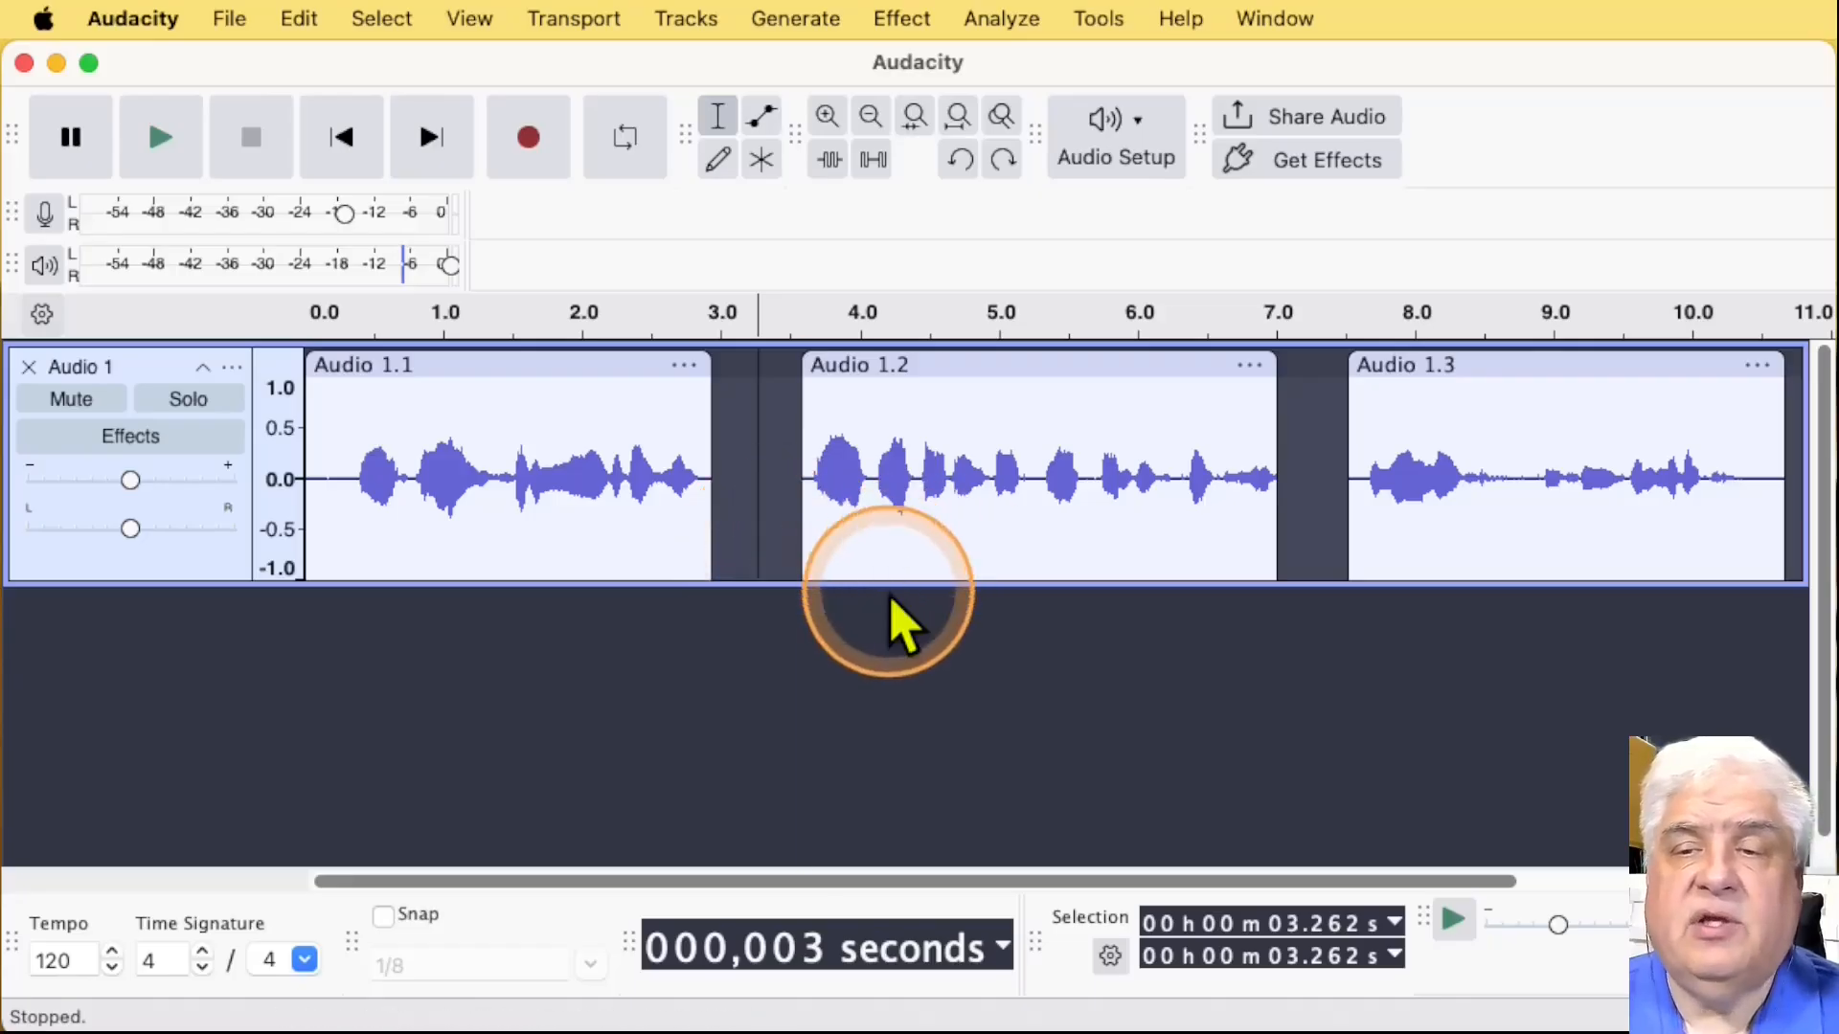
pyautogui.click(406, 21)
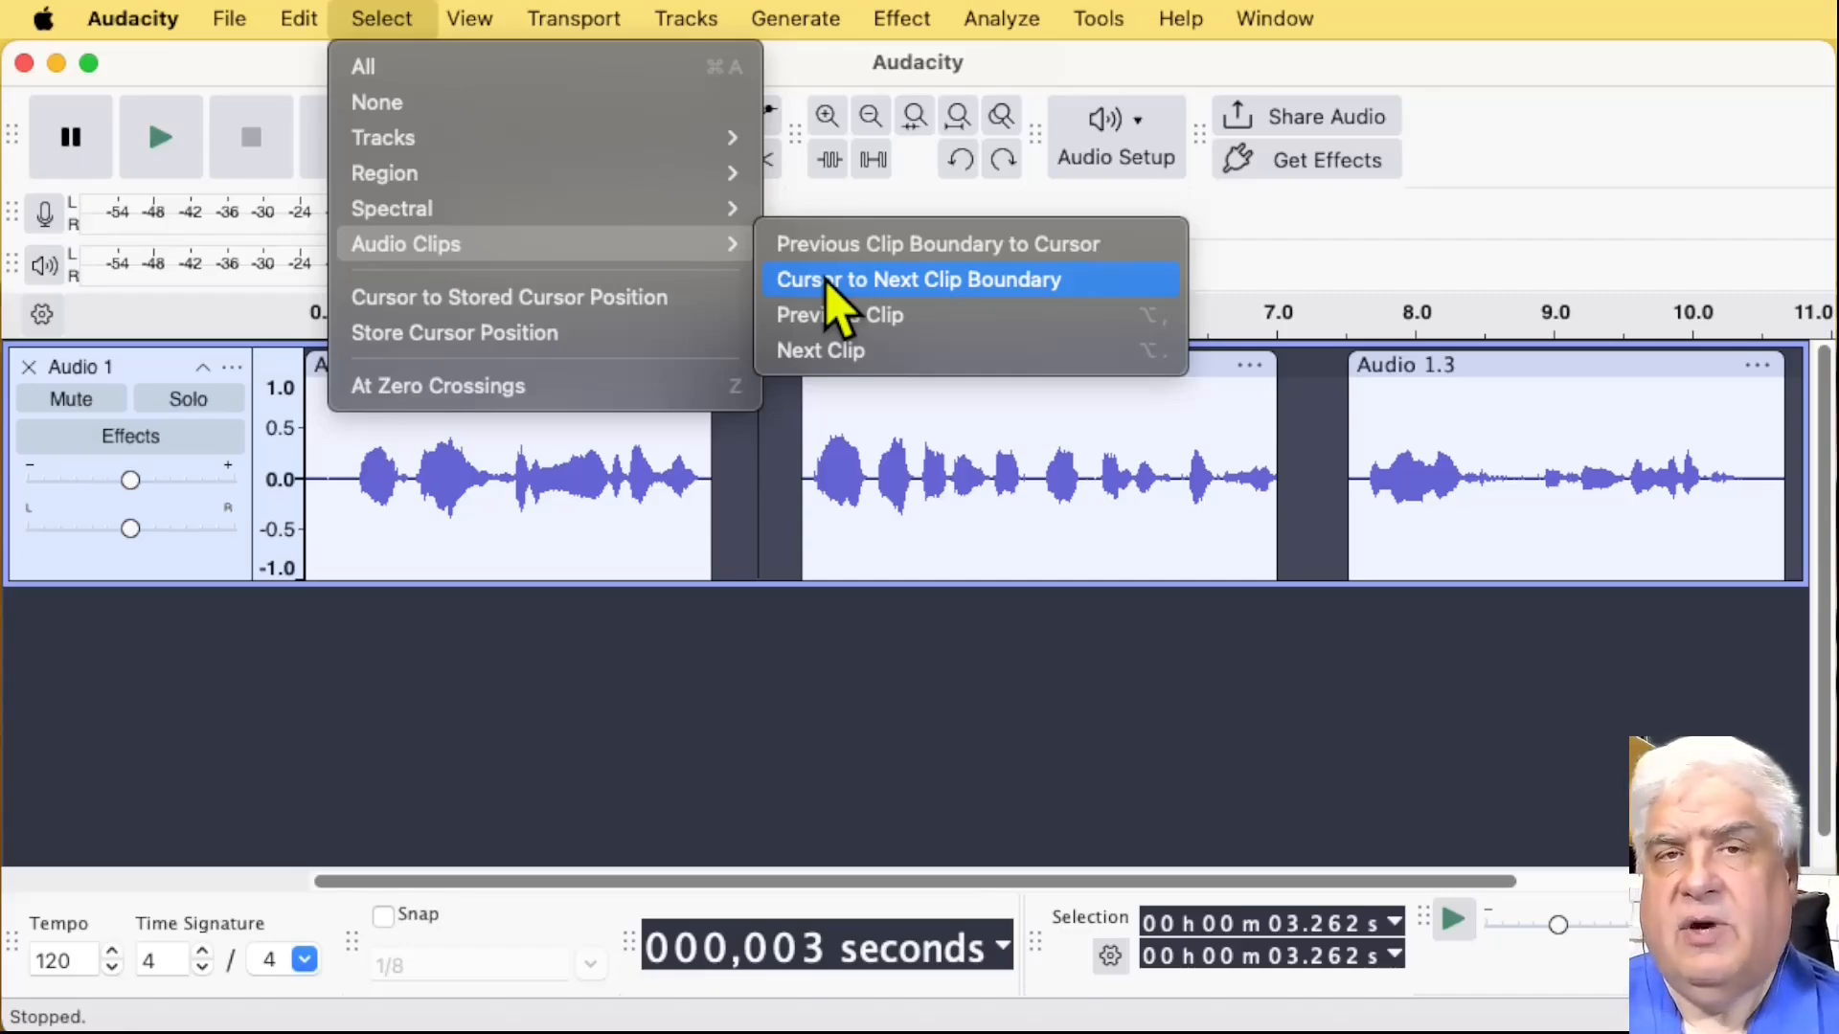
pyautogui.click(829, 280)
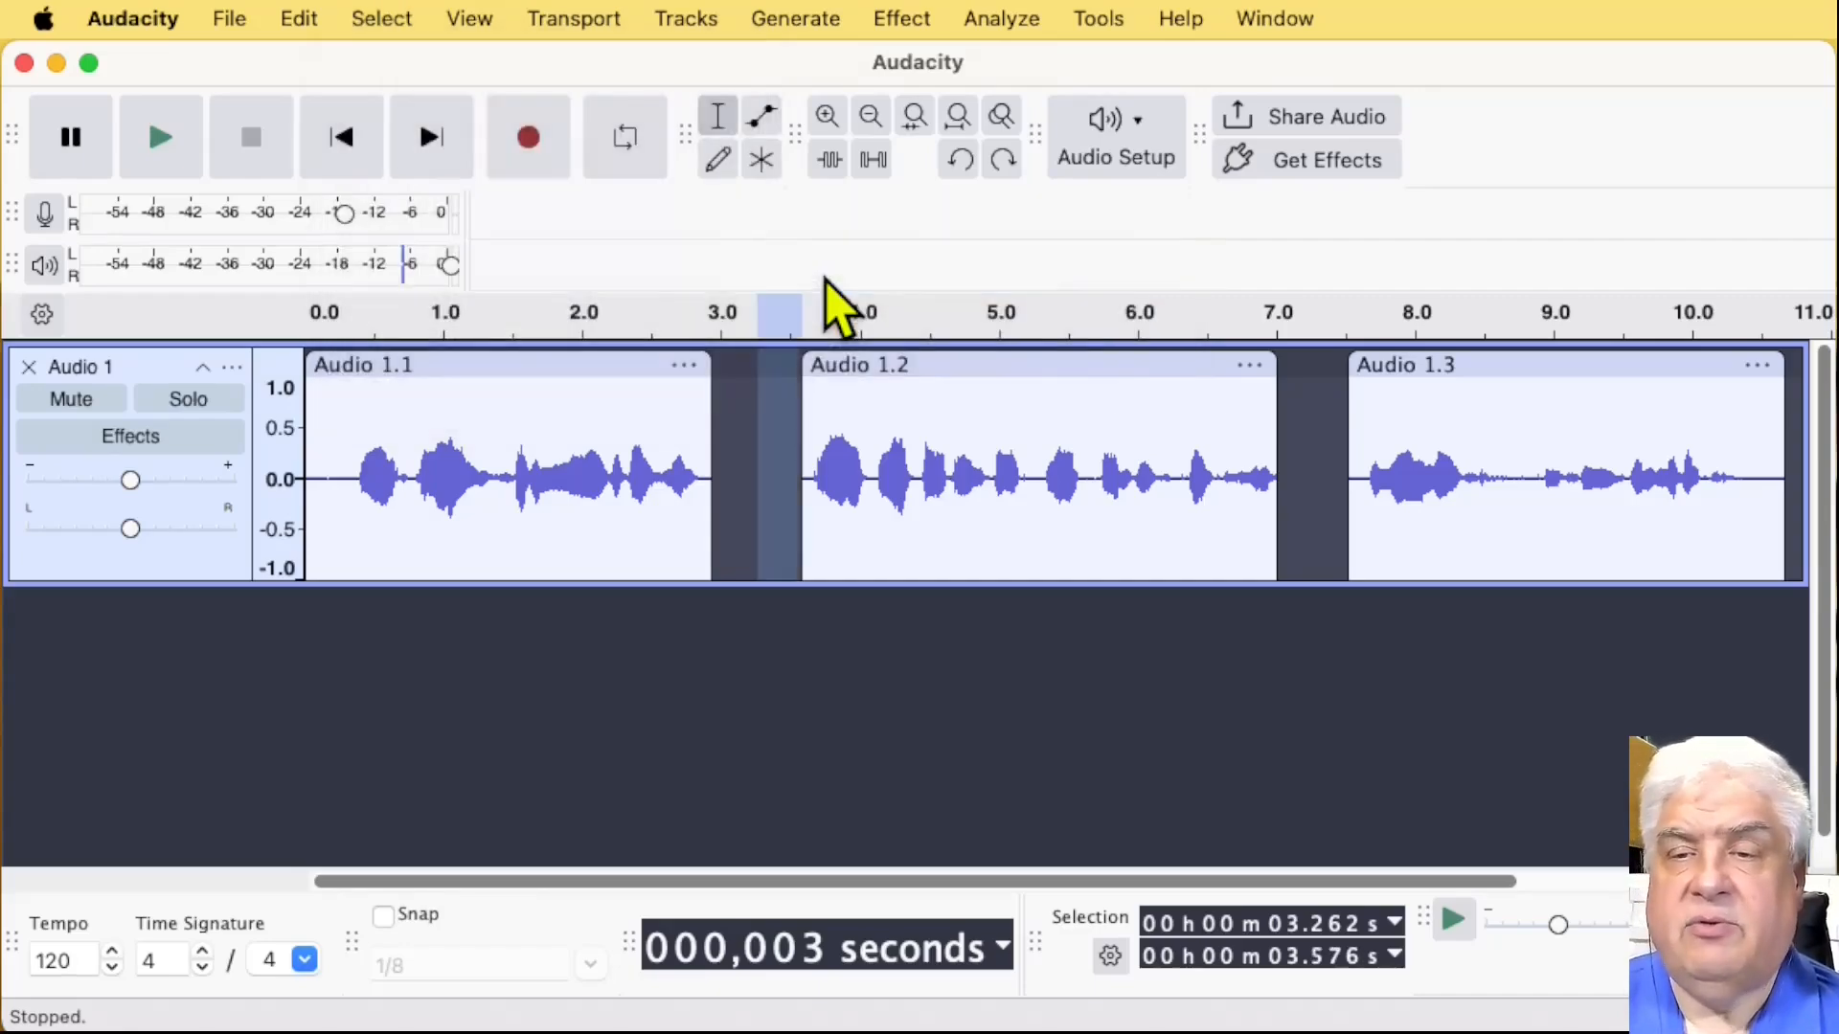
pyautogui.click(783, 670)
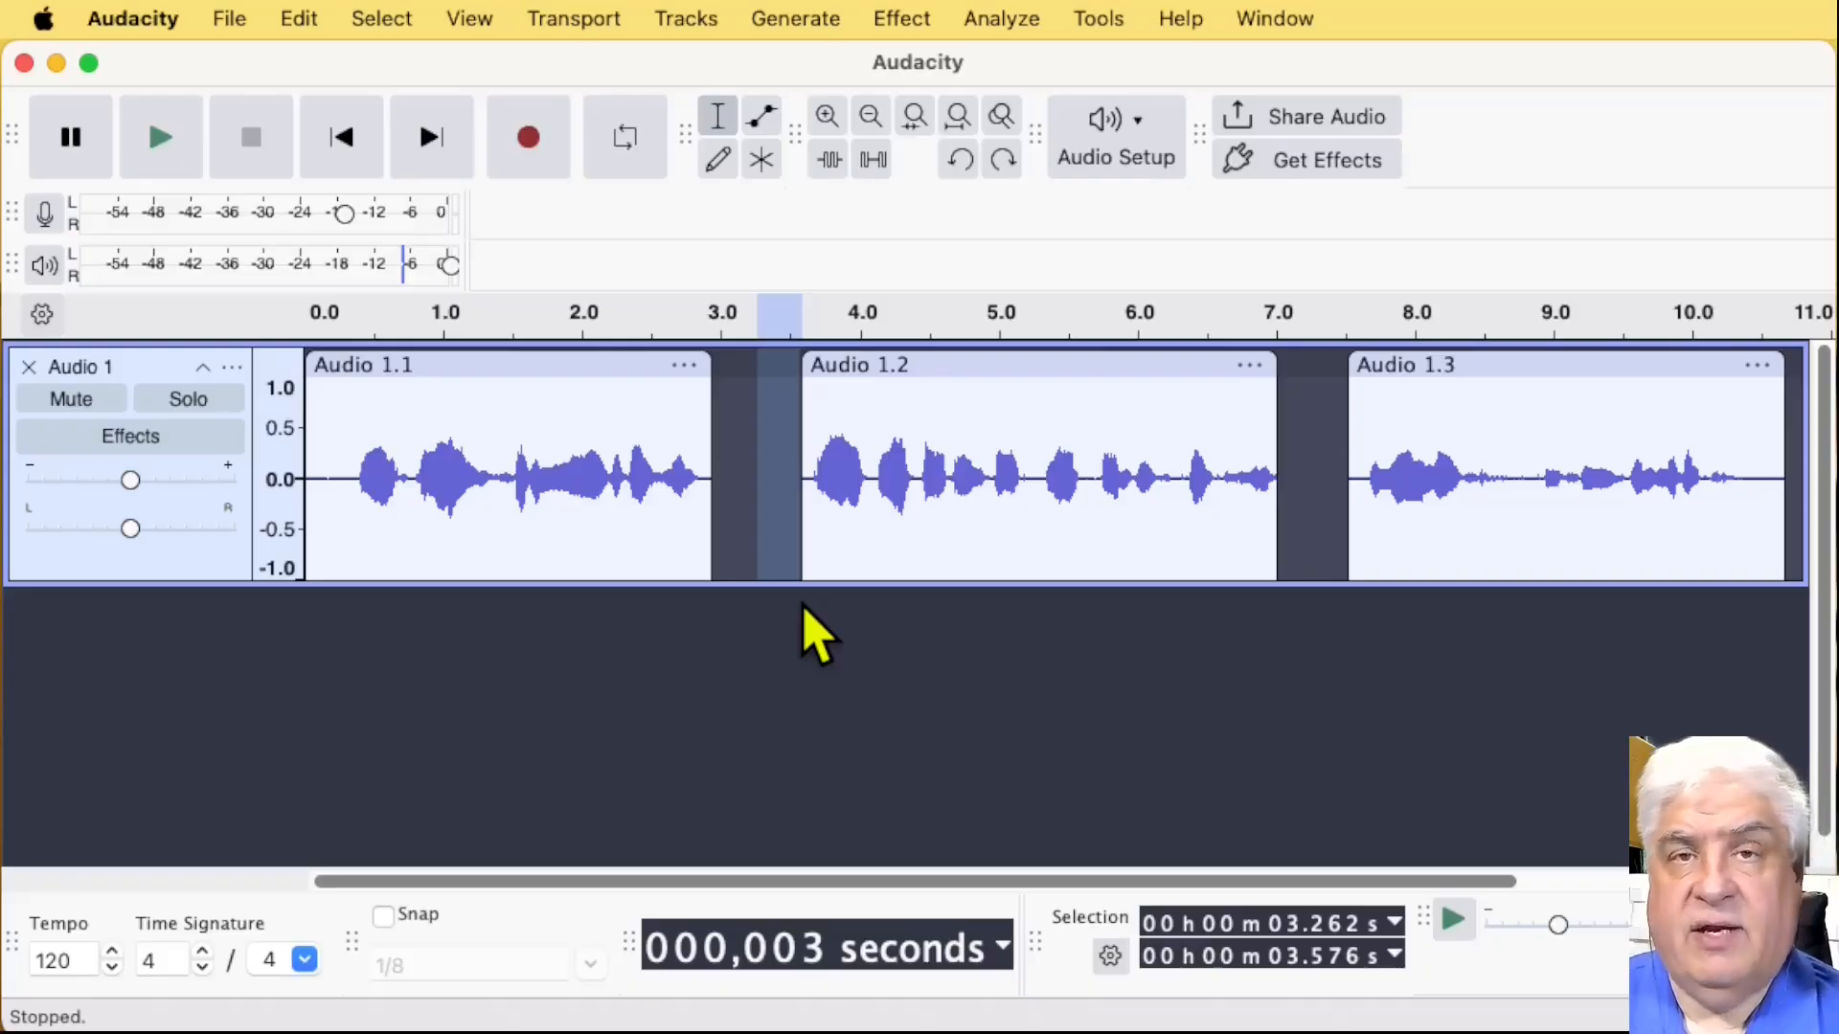
pyautogui.press('Delete')
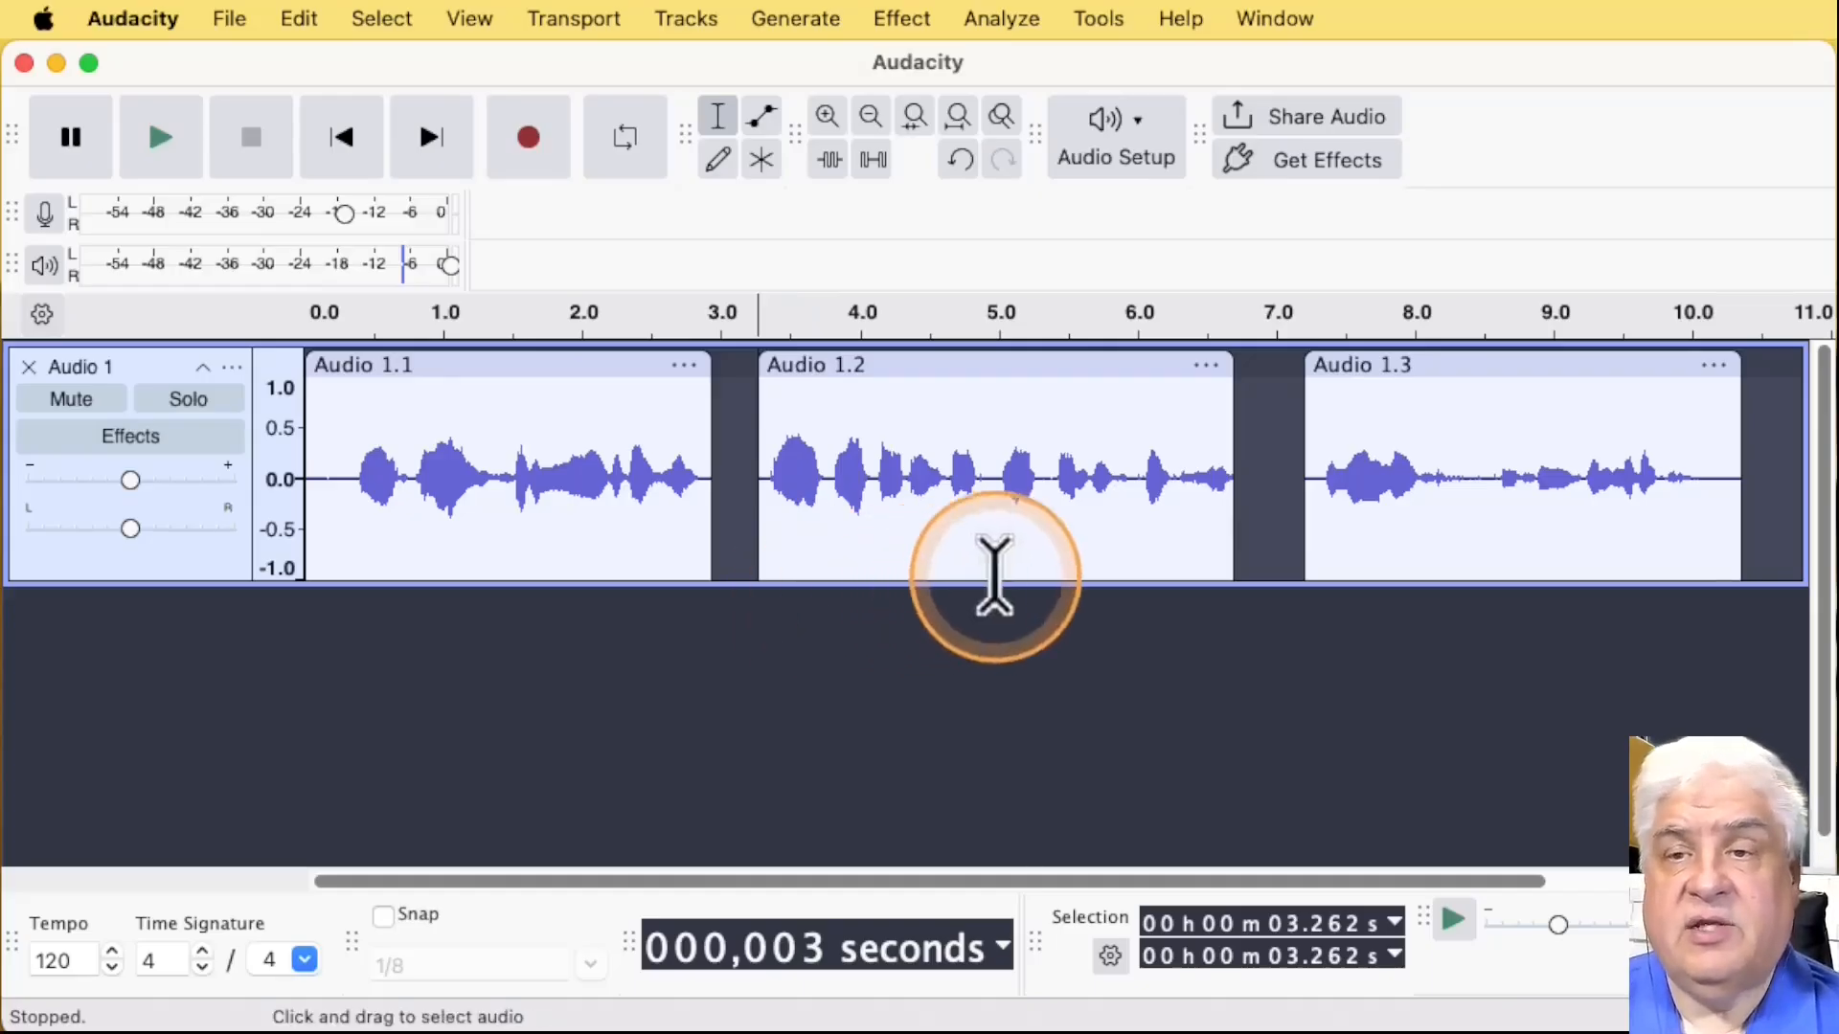
# Step: Select the whole Audio 1.1 clip directly on its waveform, clear the selection, and select the clip again
pyautogui.click(977, 474)
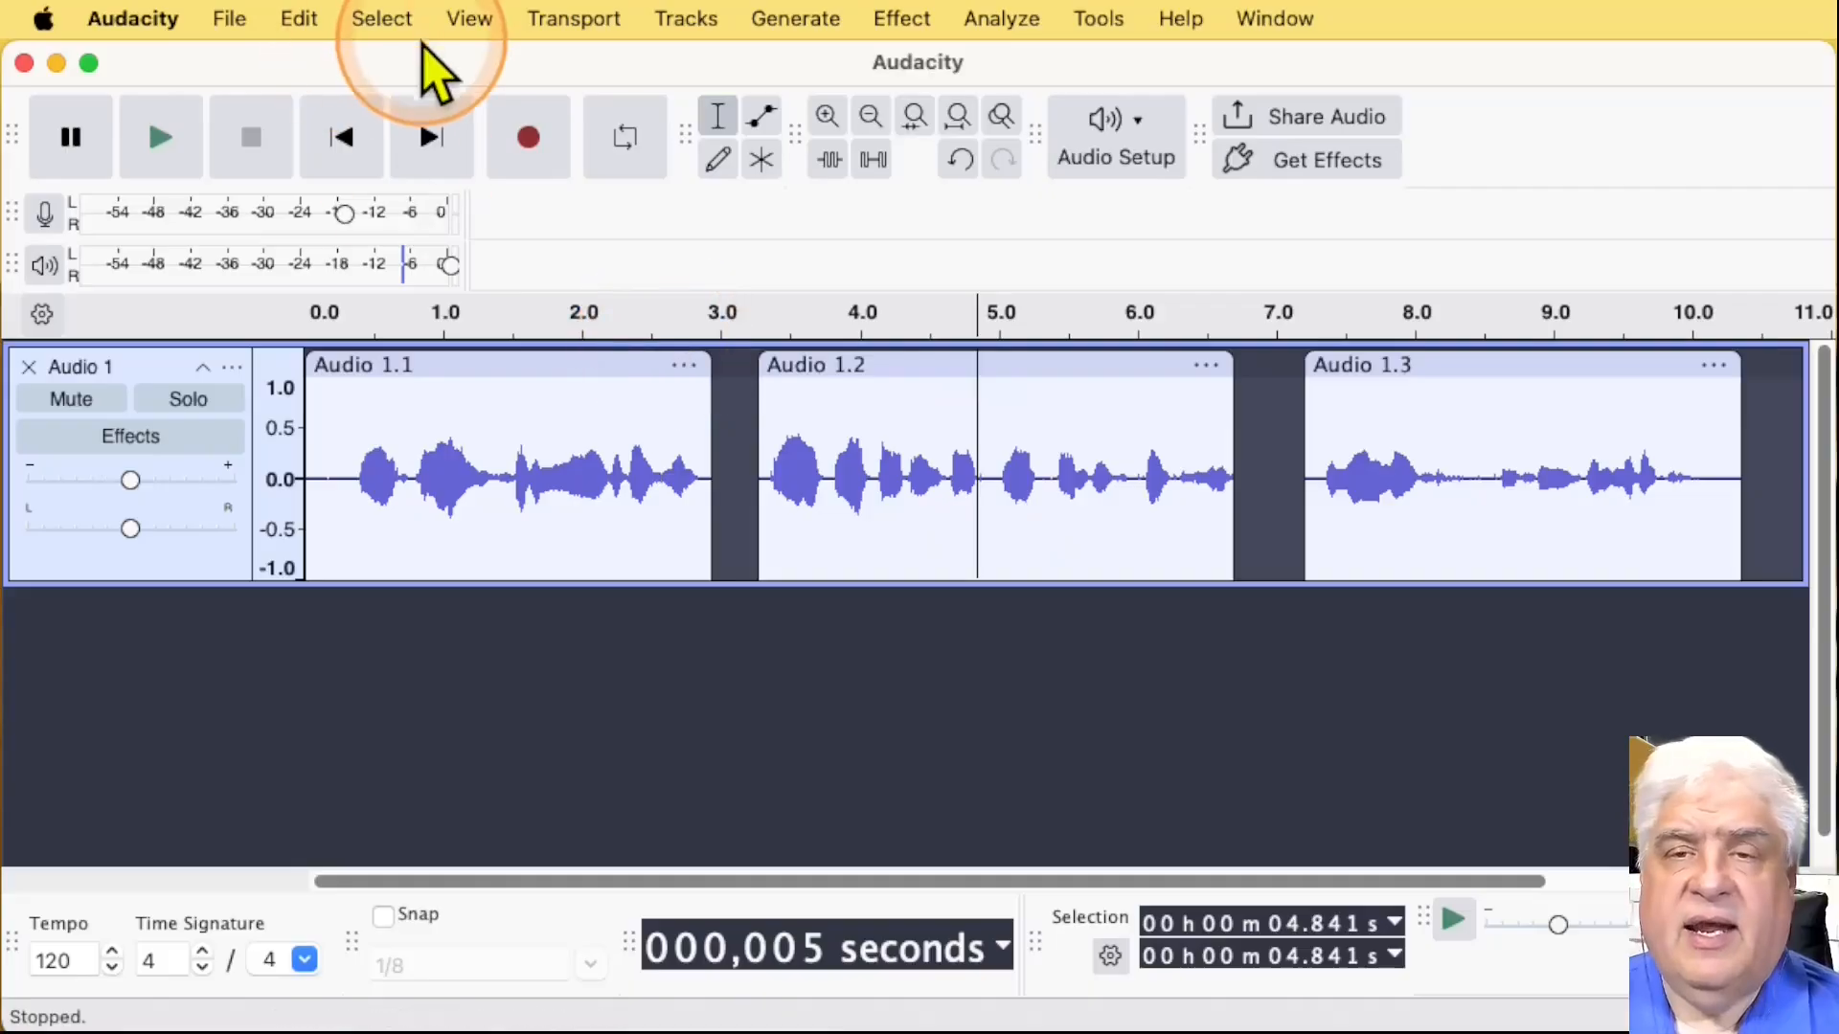
pyautogui.click(402, 21)
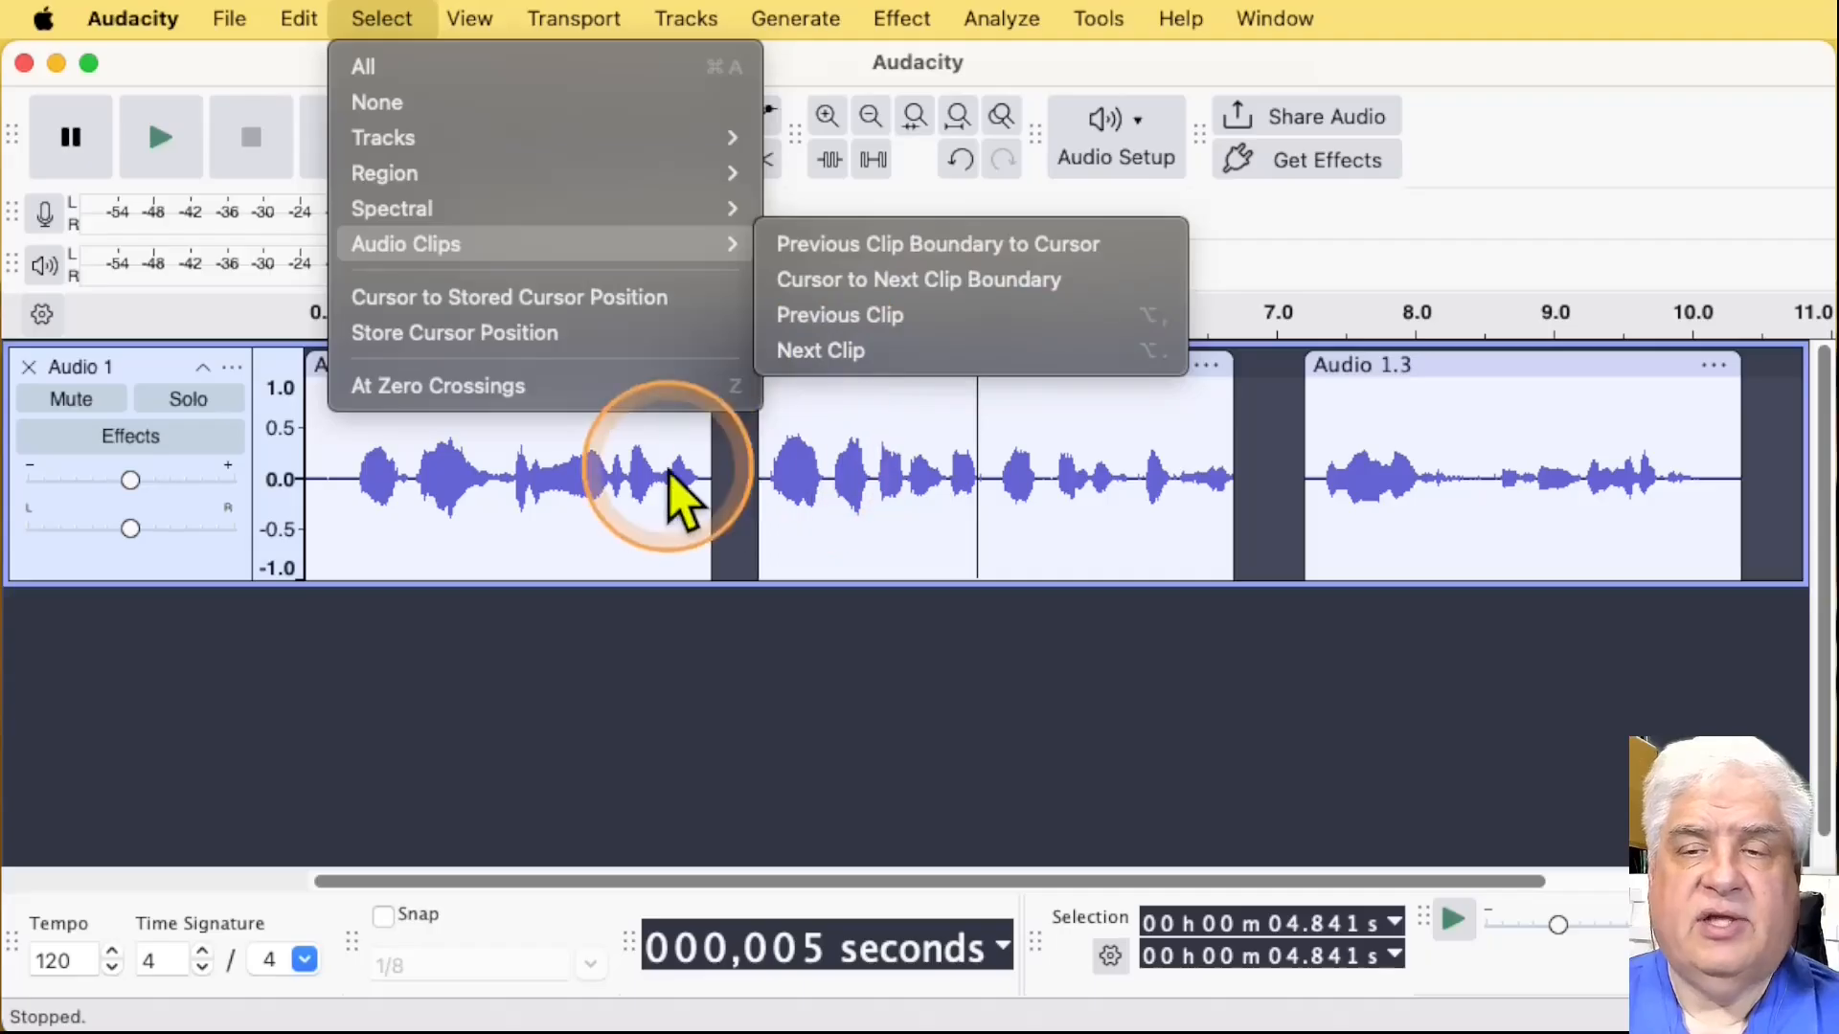
pyautogui.click(622, 484)
pyautogui.doubleClick(575, 479)
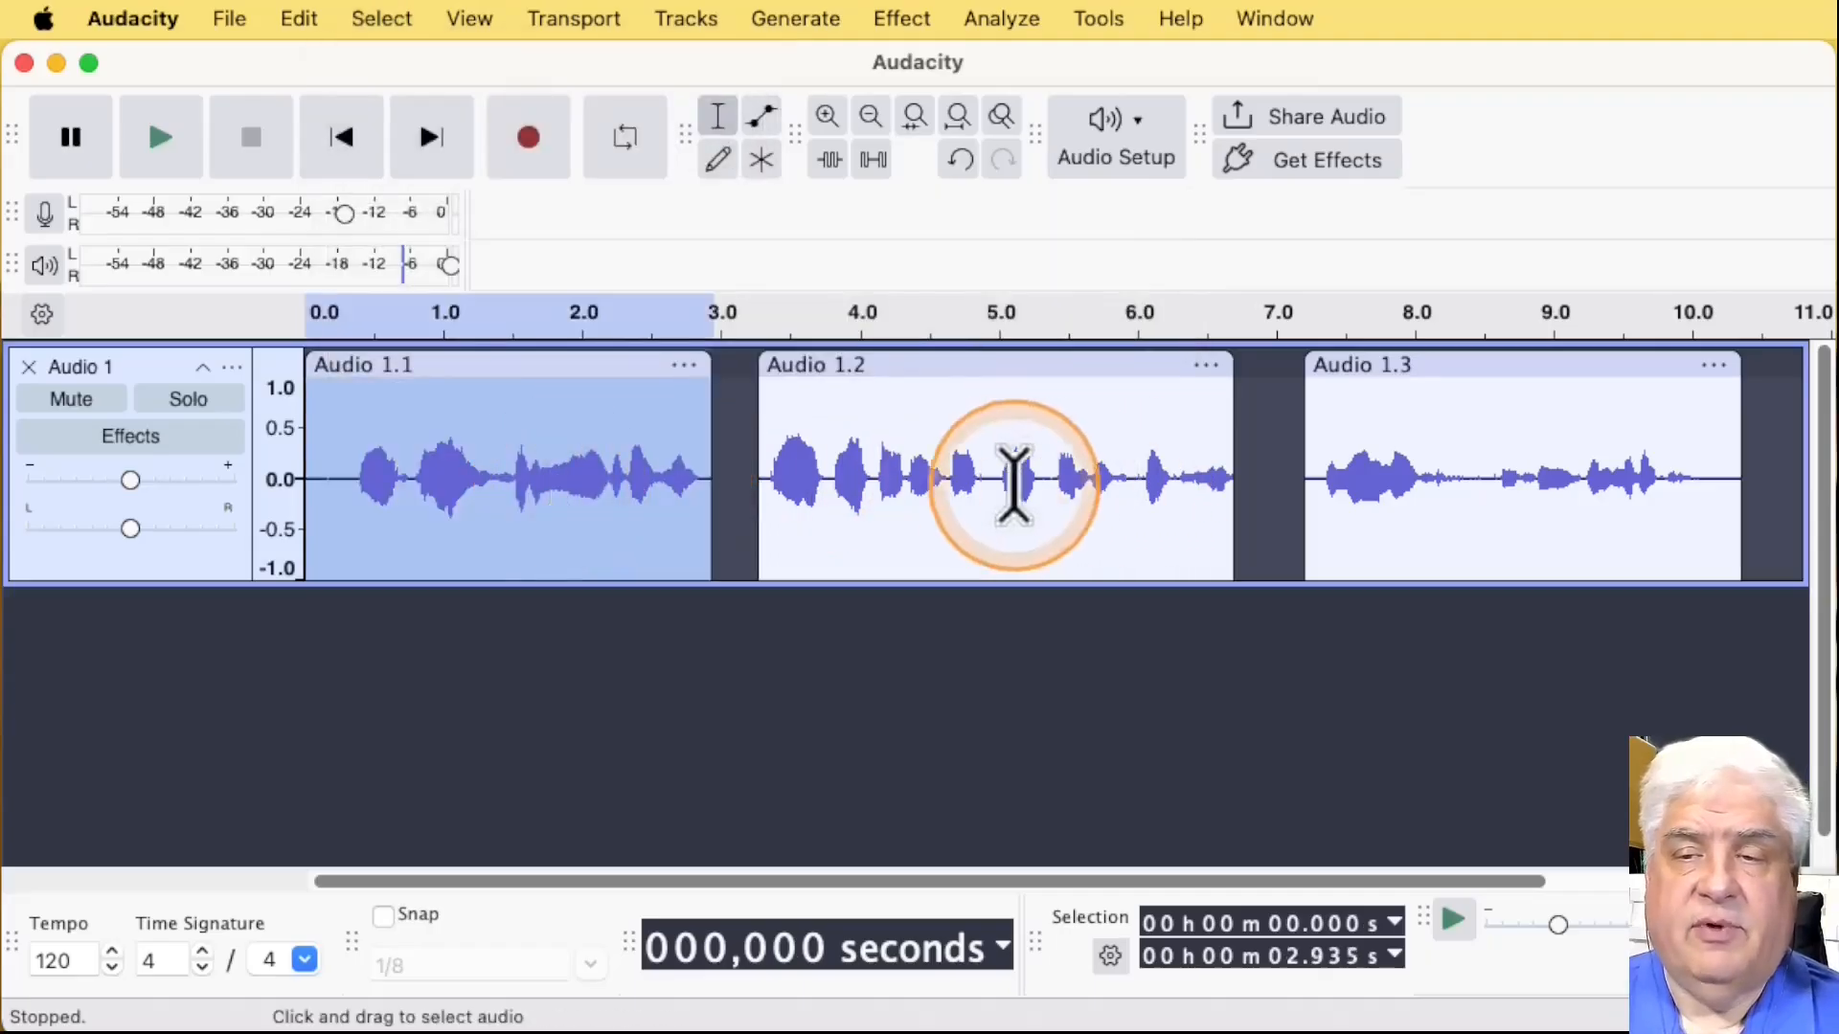
pyautogui.click(1004, 478)
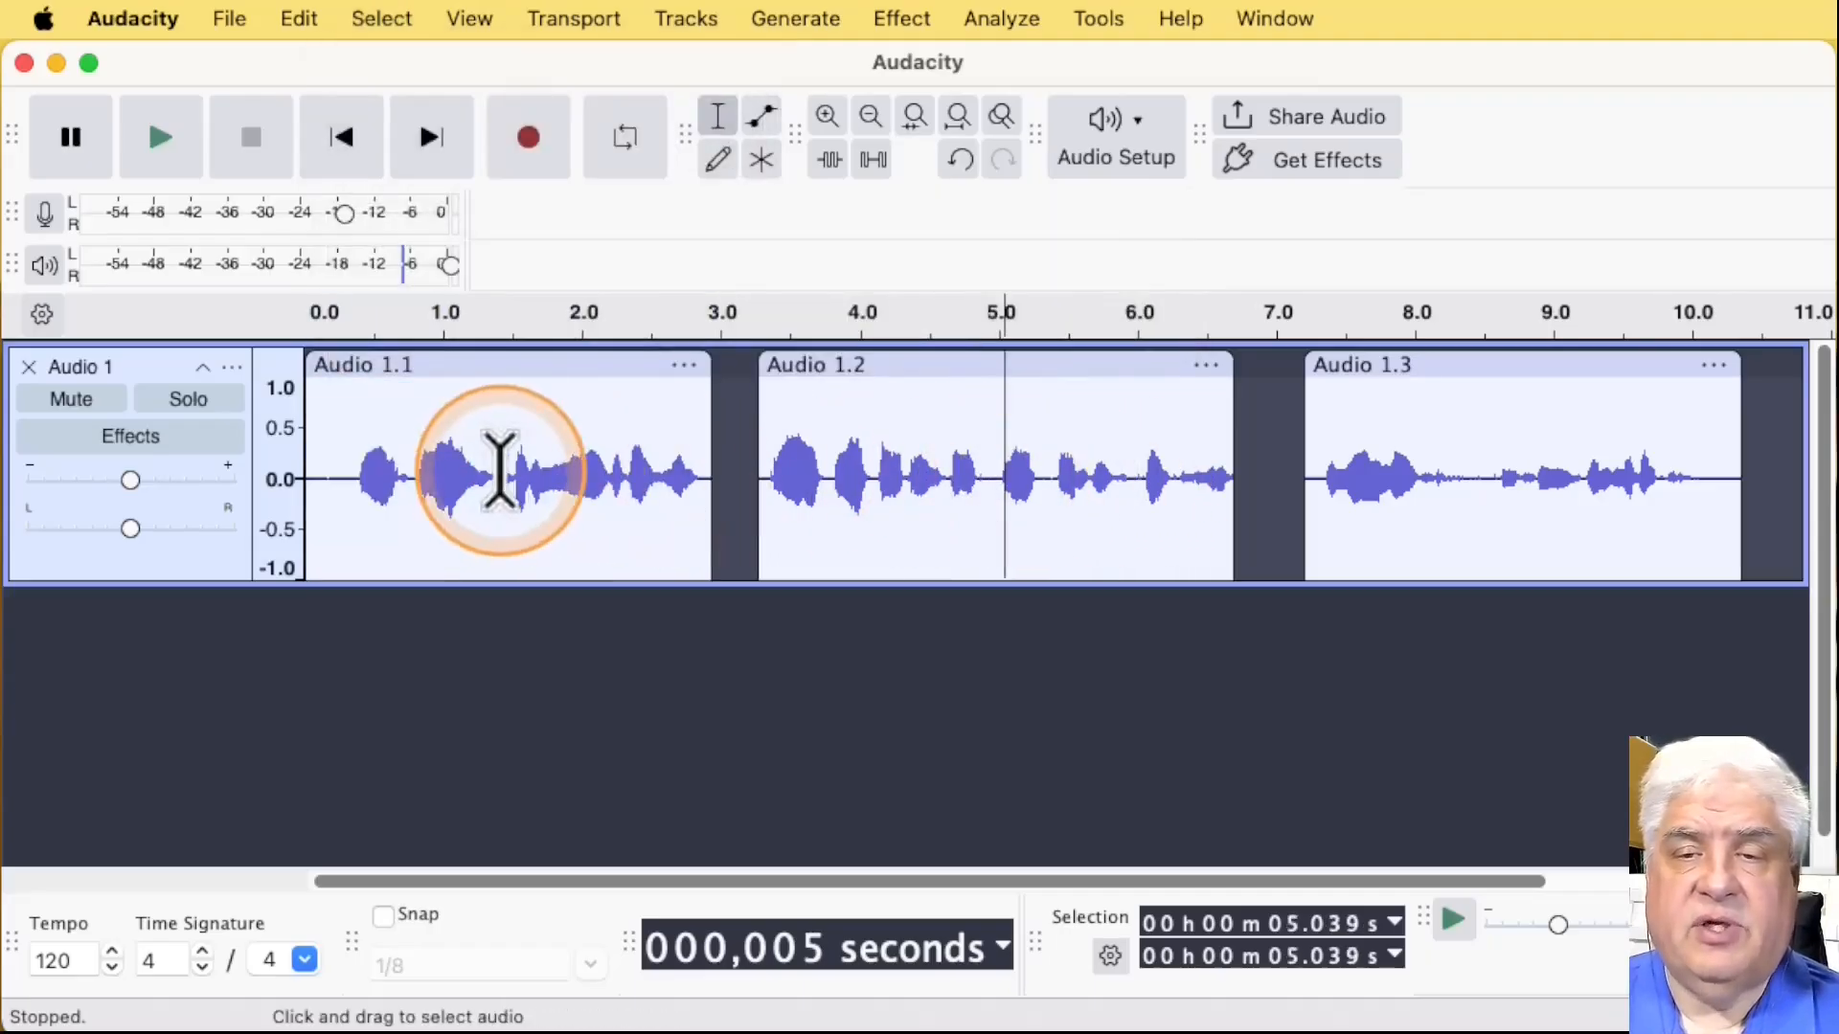
pyautogui.doubleClick(499, 474)
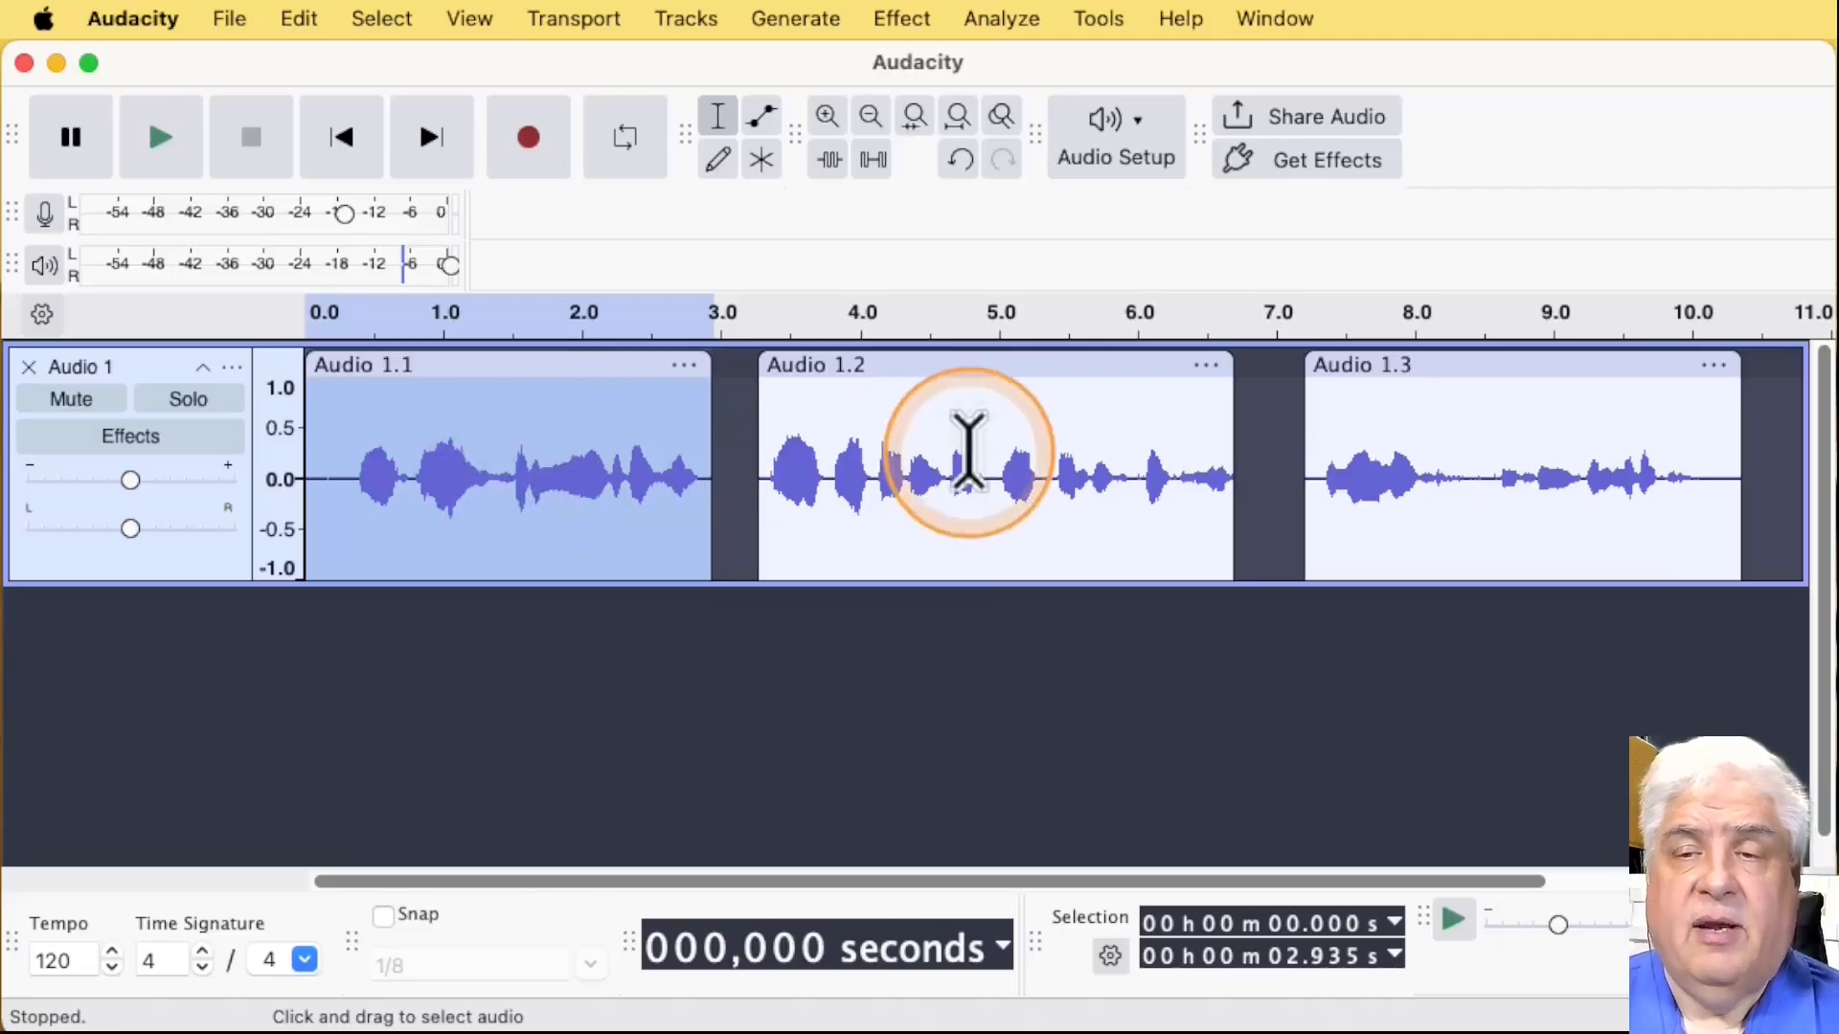
# Step: Place the cursor at about 5.04 s in Audio 1.2 and apply the Previous Clip selection twice to reach Audio 1.1
pyautogui.click(1001, 459)
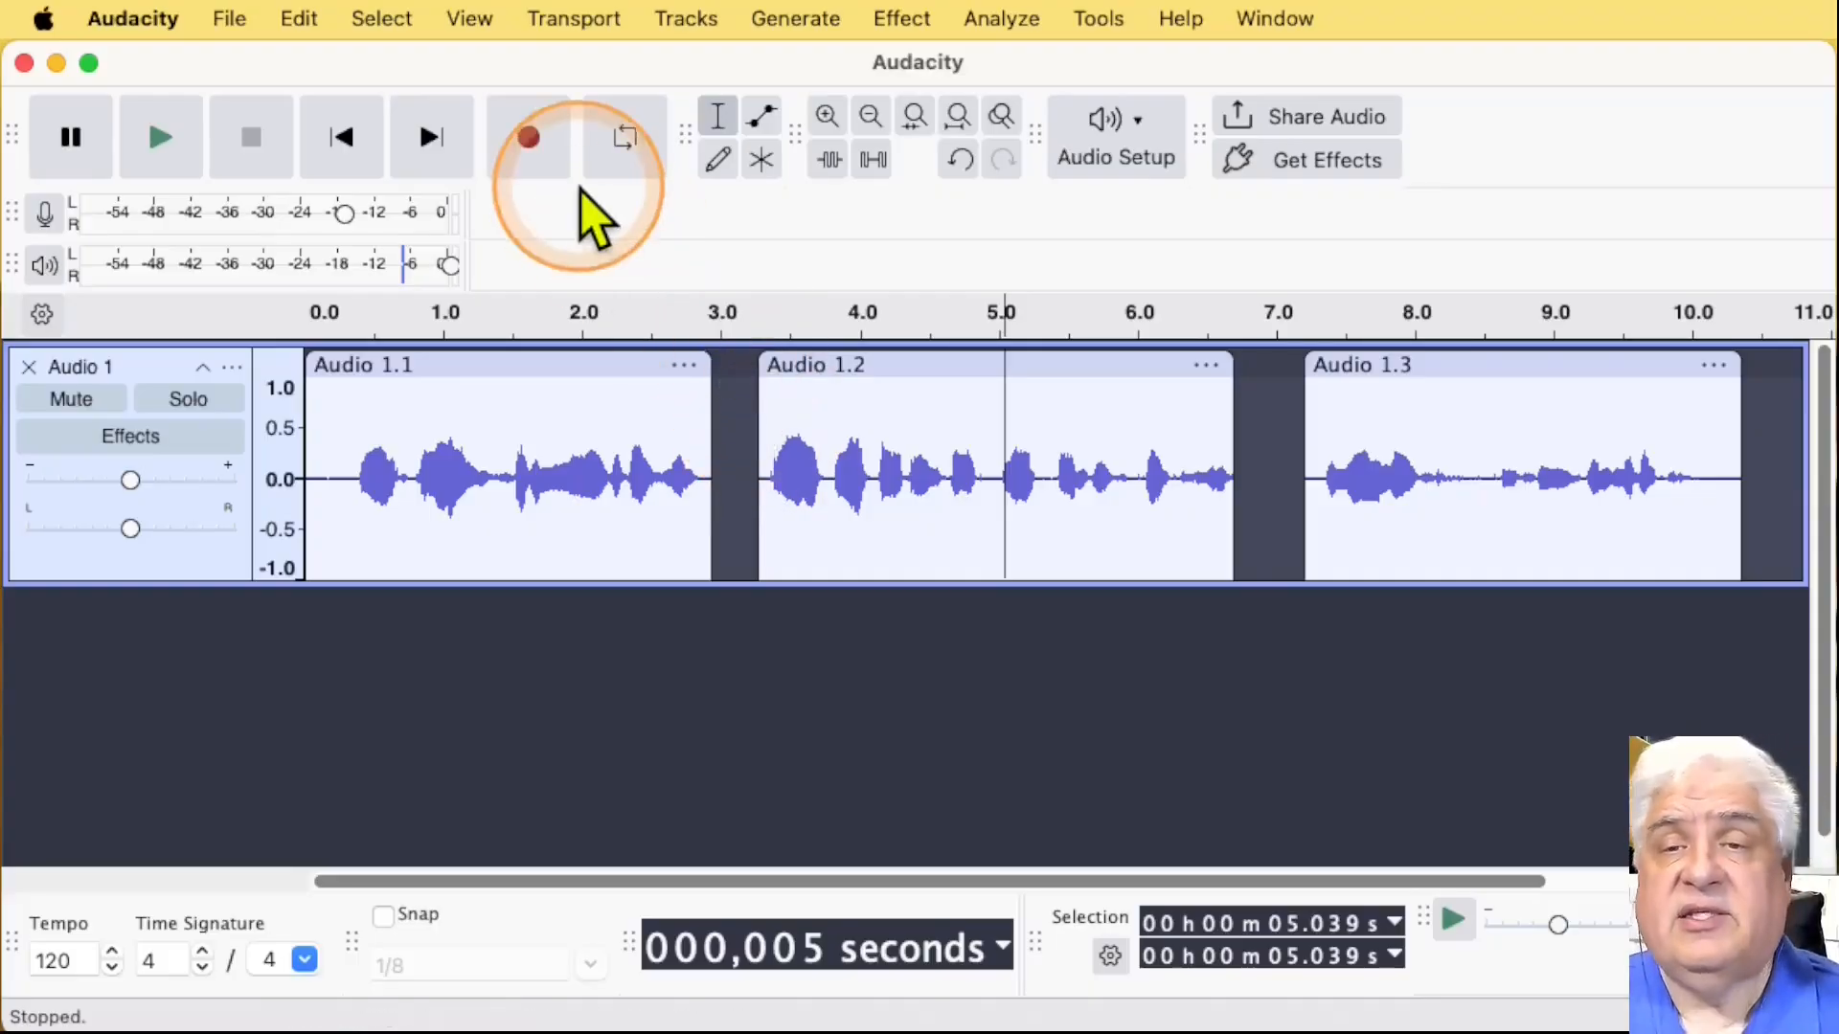
pyautogui.click(382, 18)
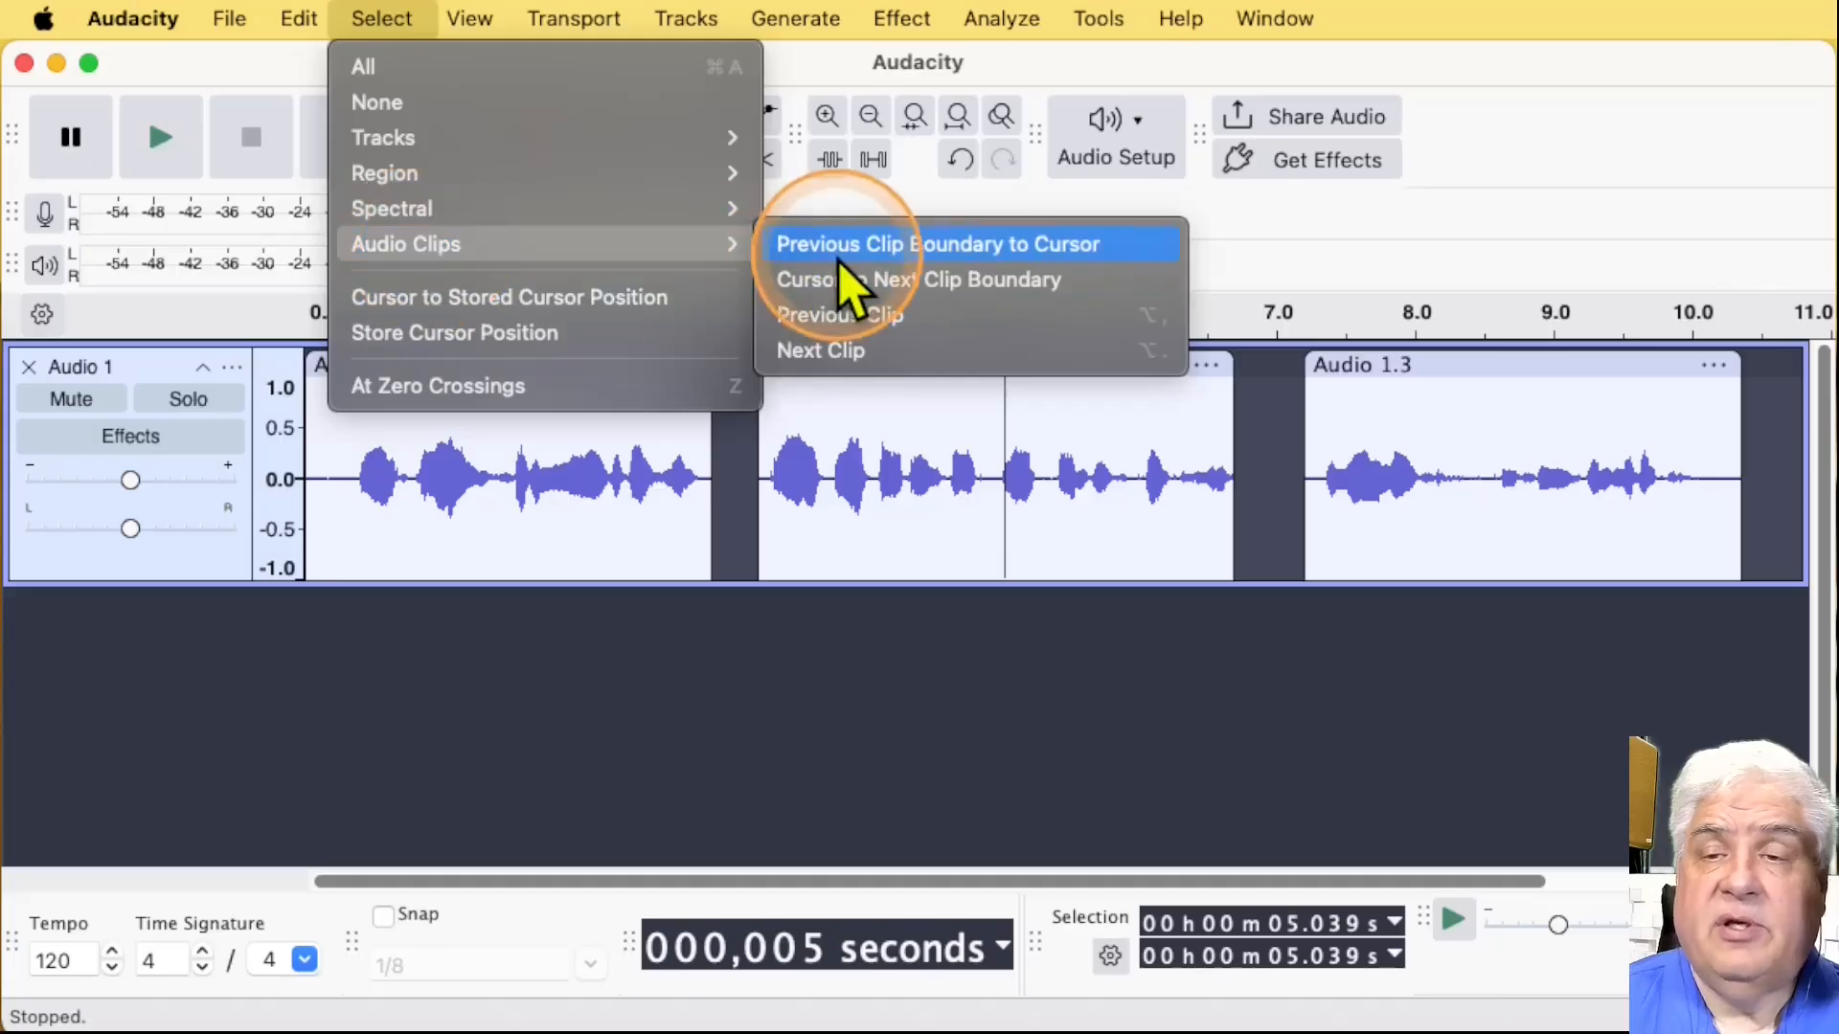
pyautogui.click(840, 316)
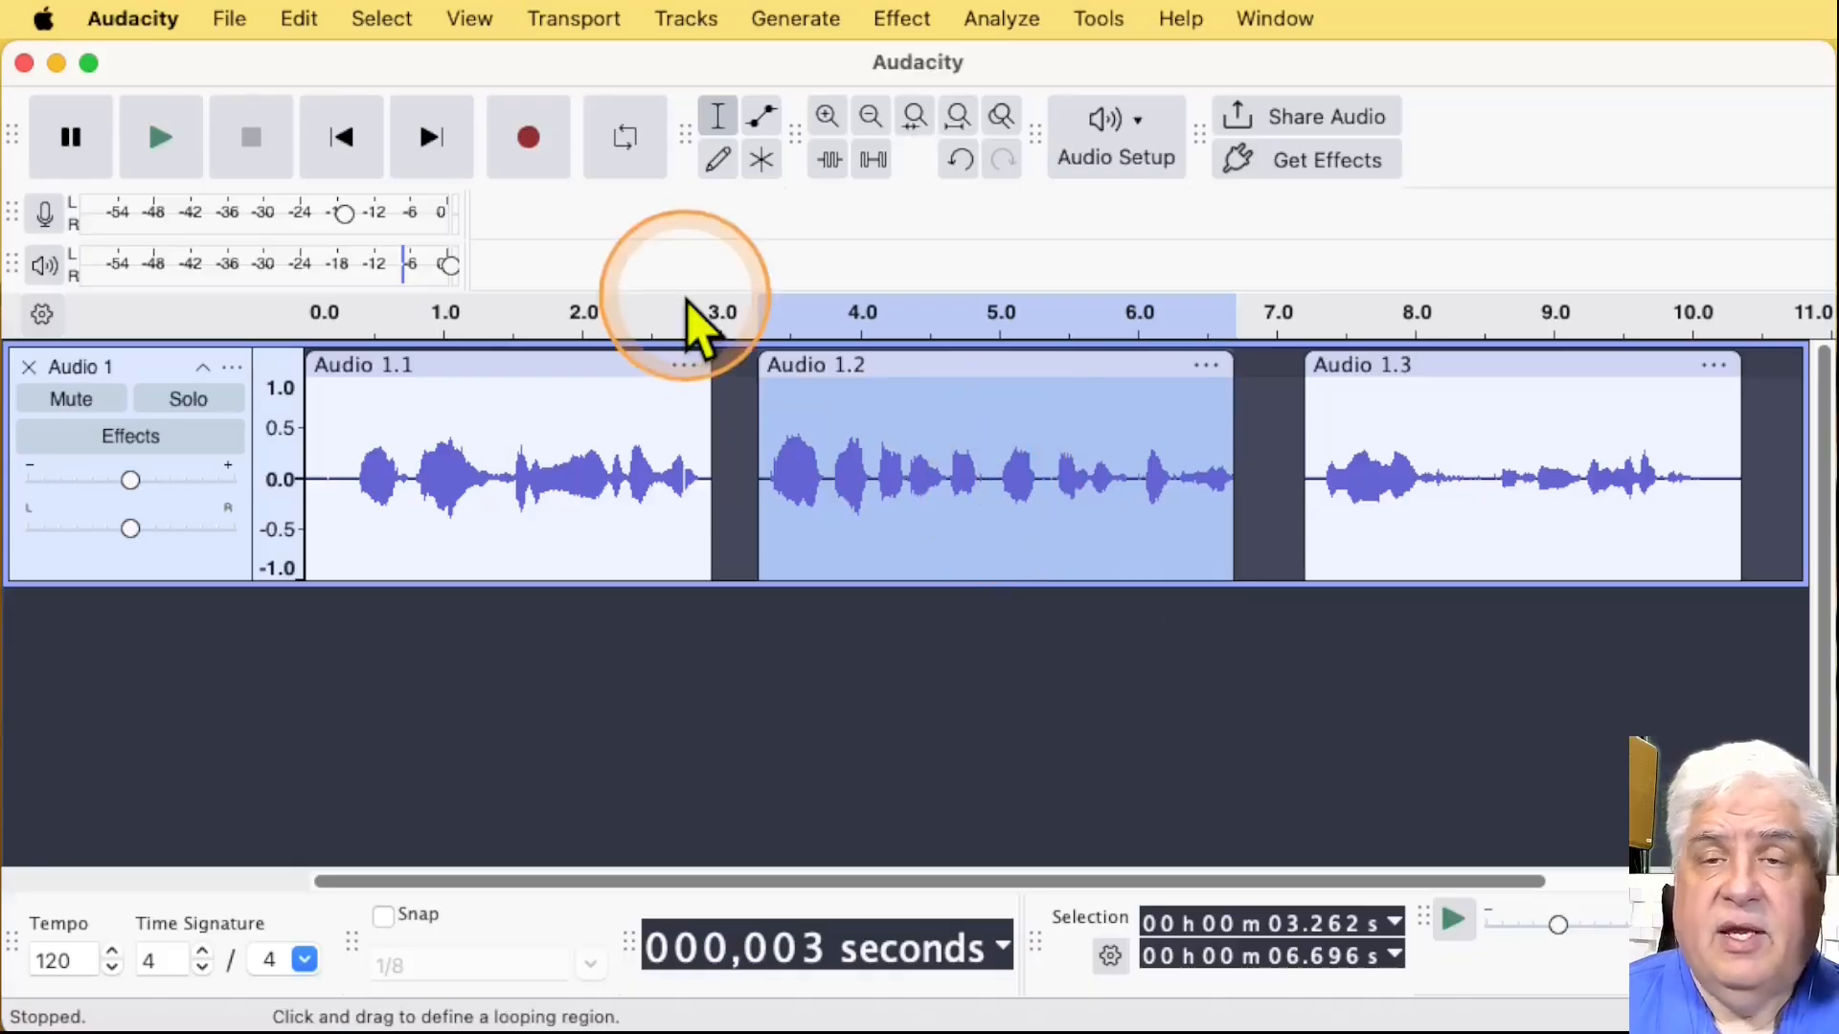
pyautogui.click(398, 25)
pyautogui.moveTo(518, 250)
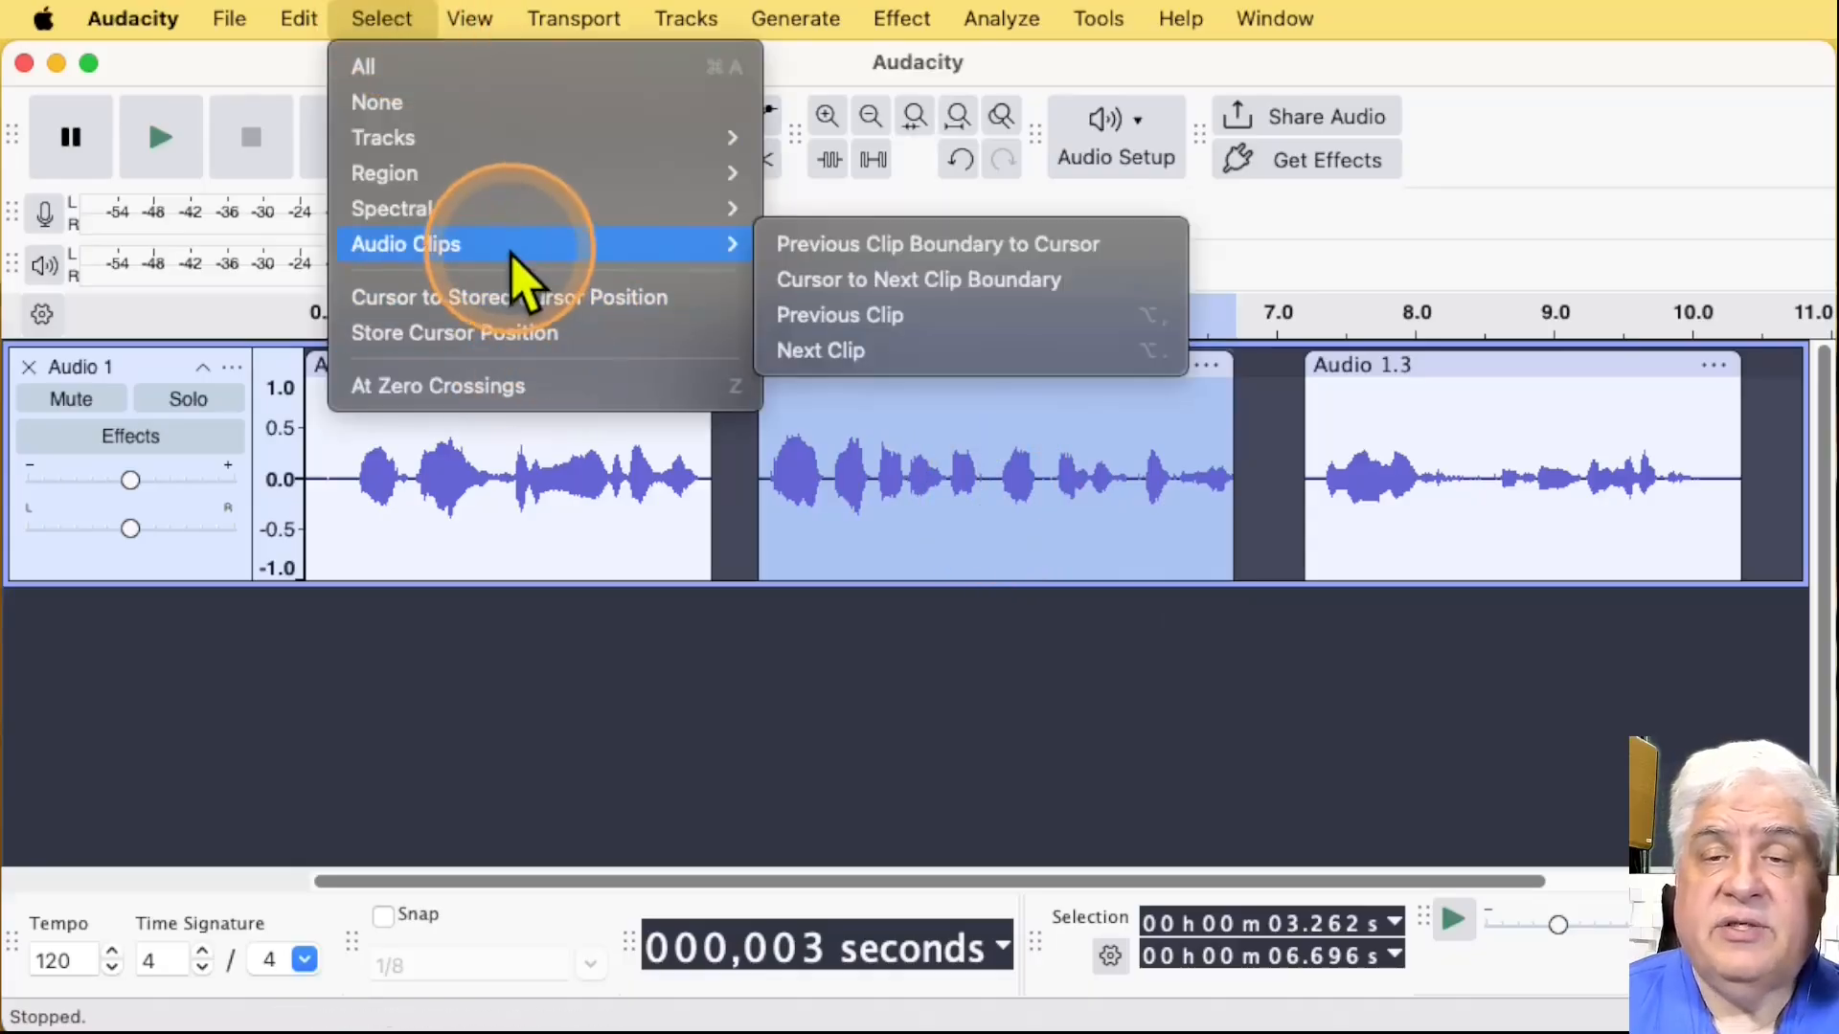
pyautogui.click(822, 326)
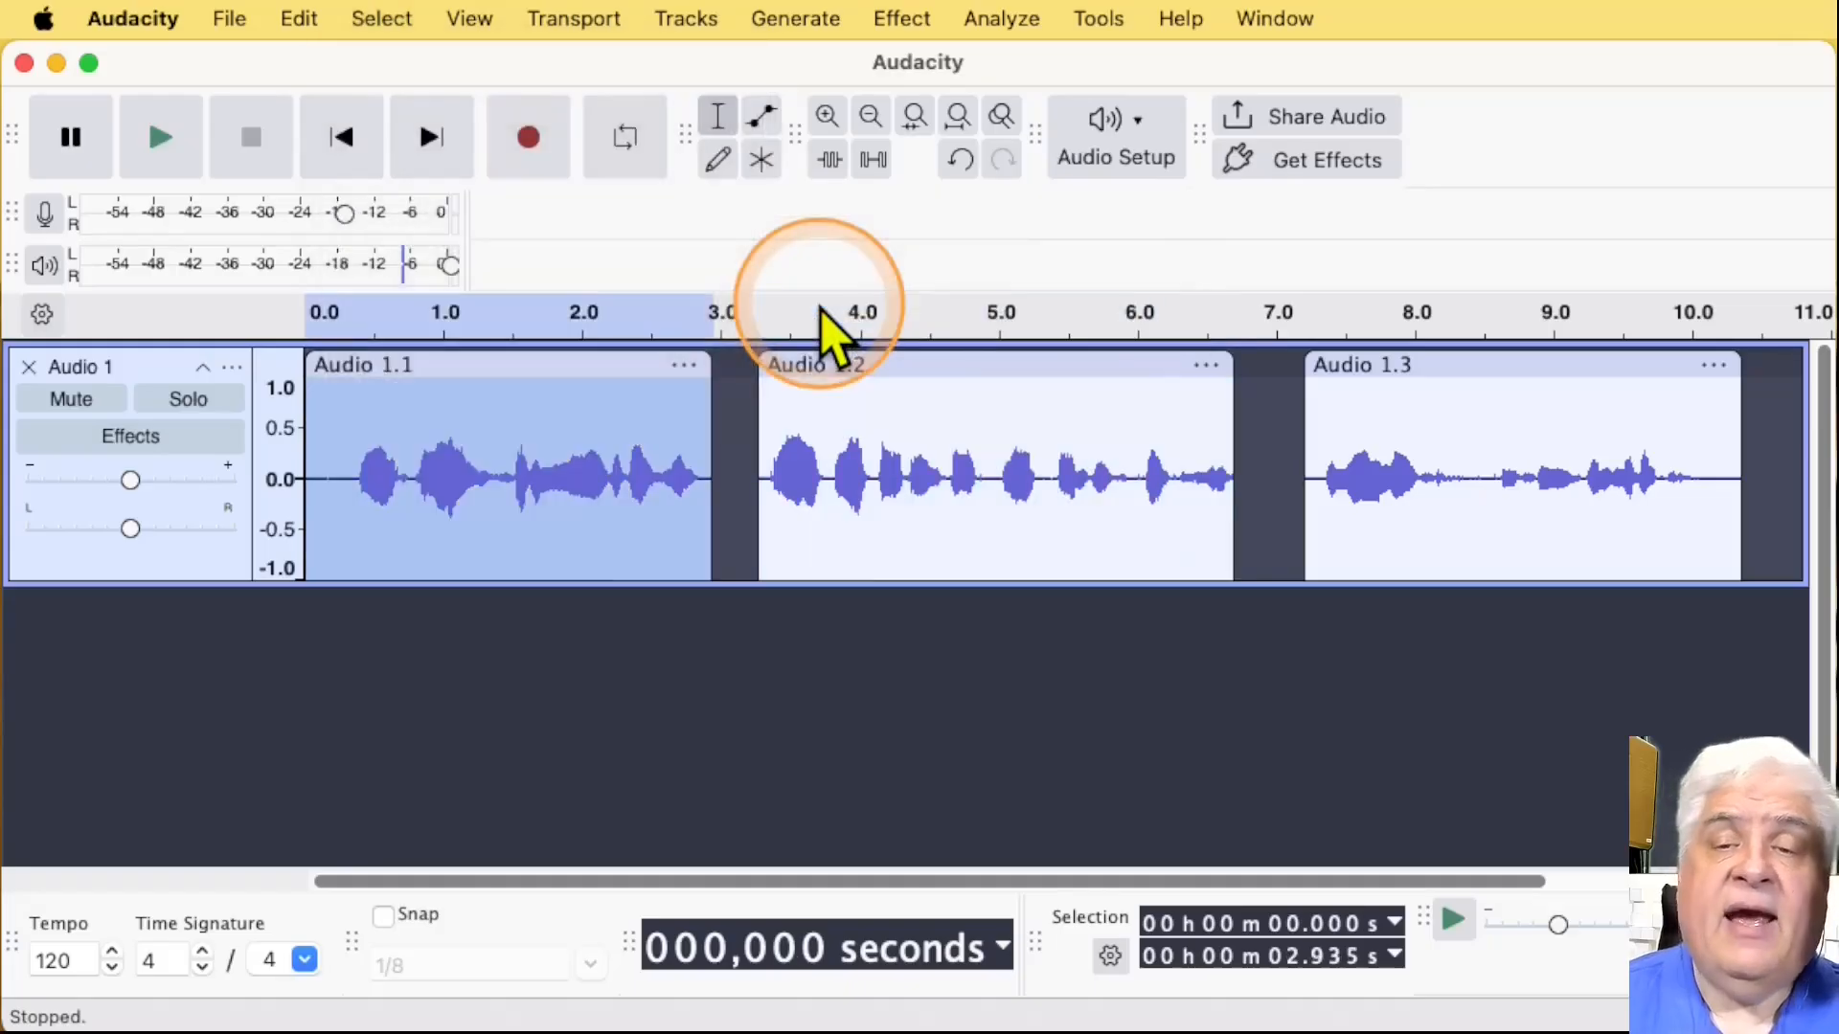
# Step: Select the whole Audio 1.2 clip, and move the selection to the previous clip, Audio 1.1
pyautogui.doubleClick(807, 455)
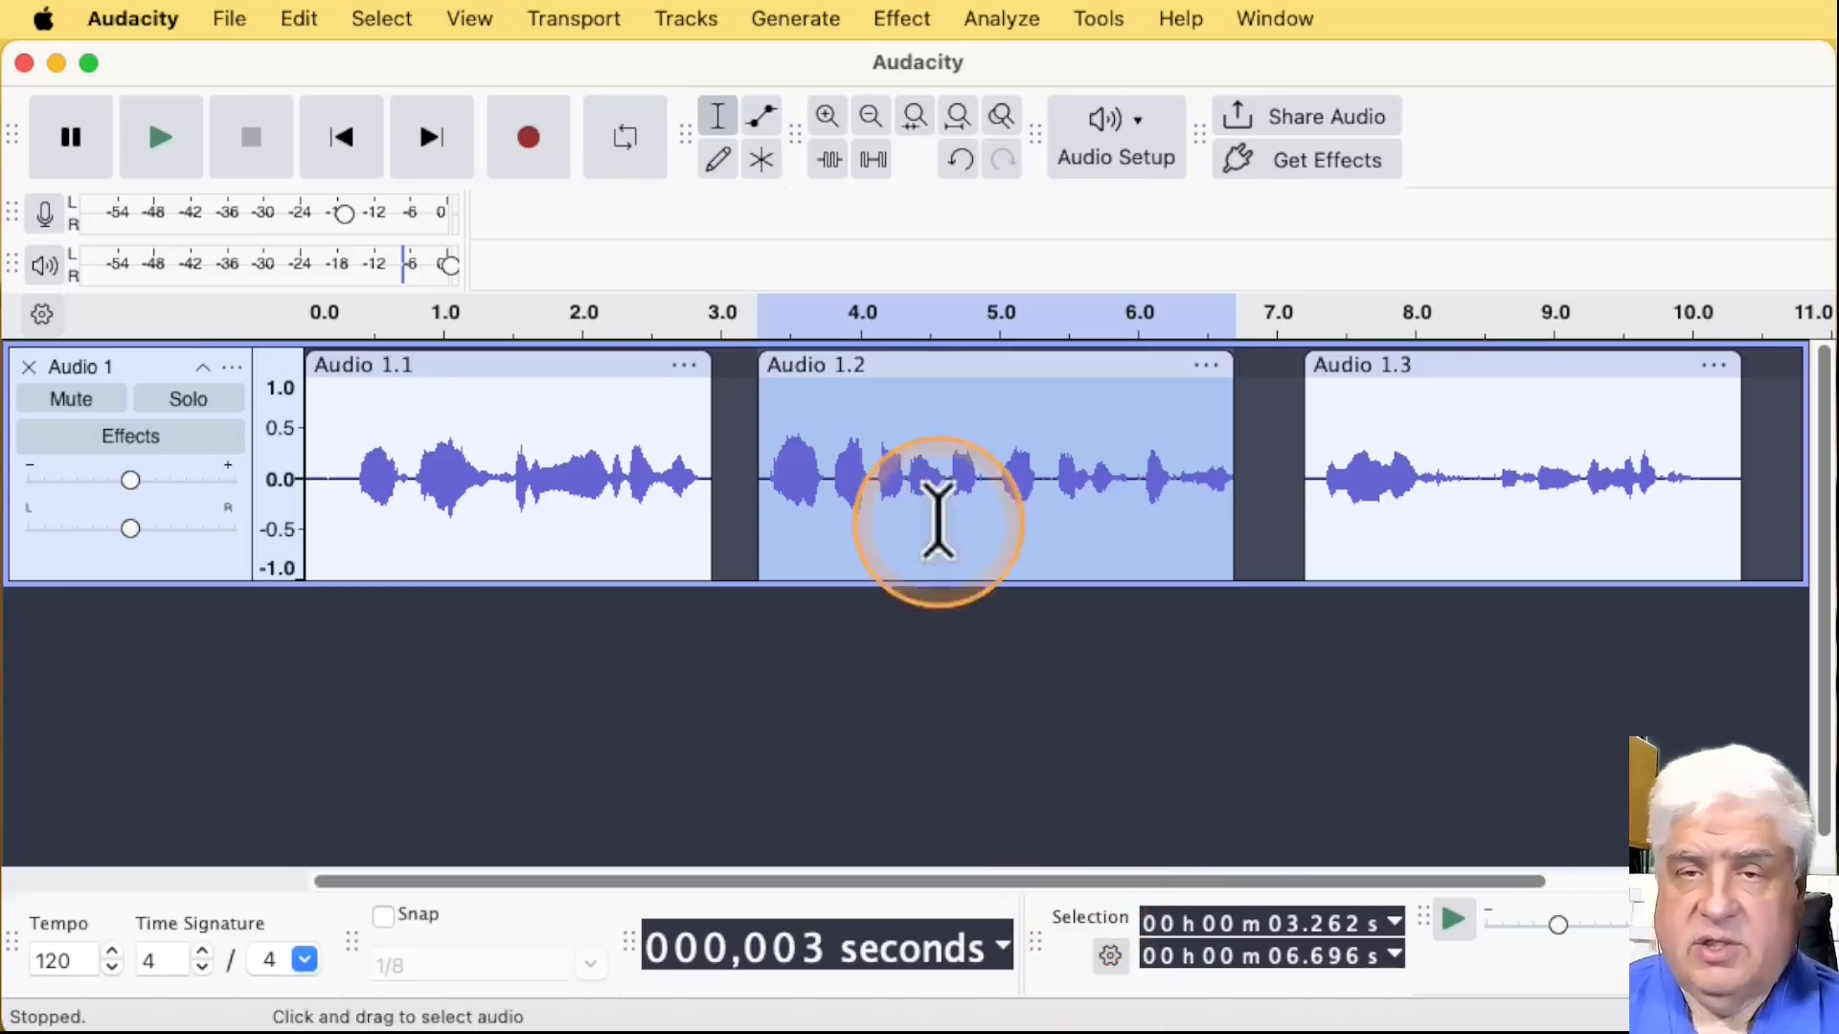
pyautogui.click(381, 19)
pyautogui.moveTo(464, 251)
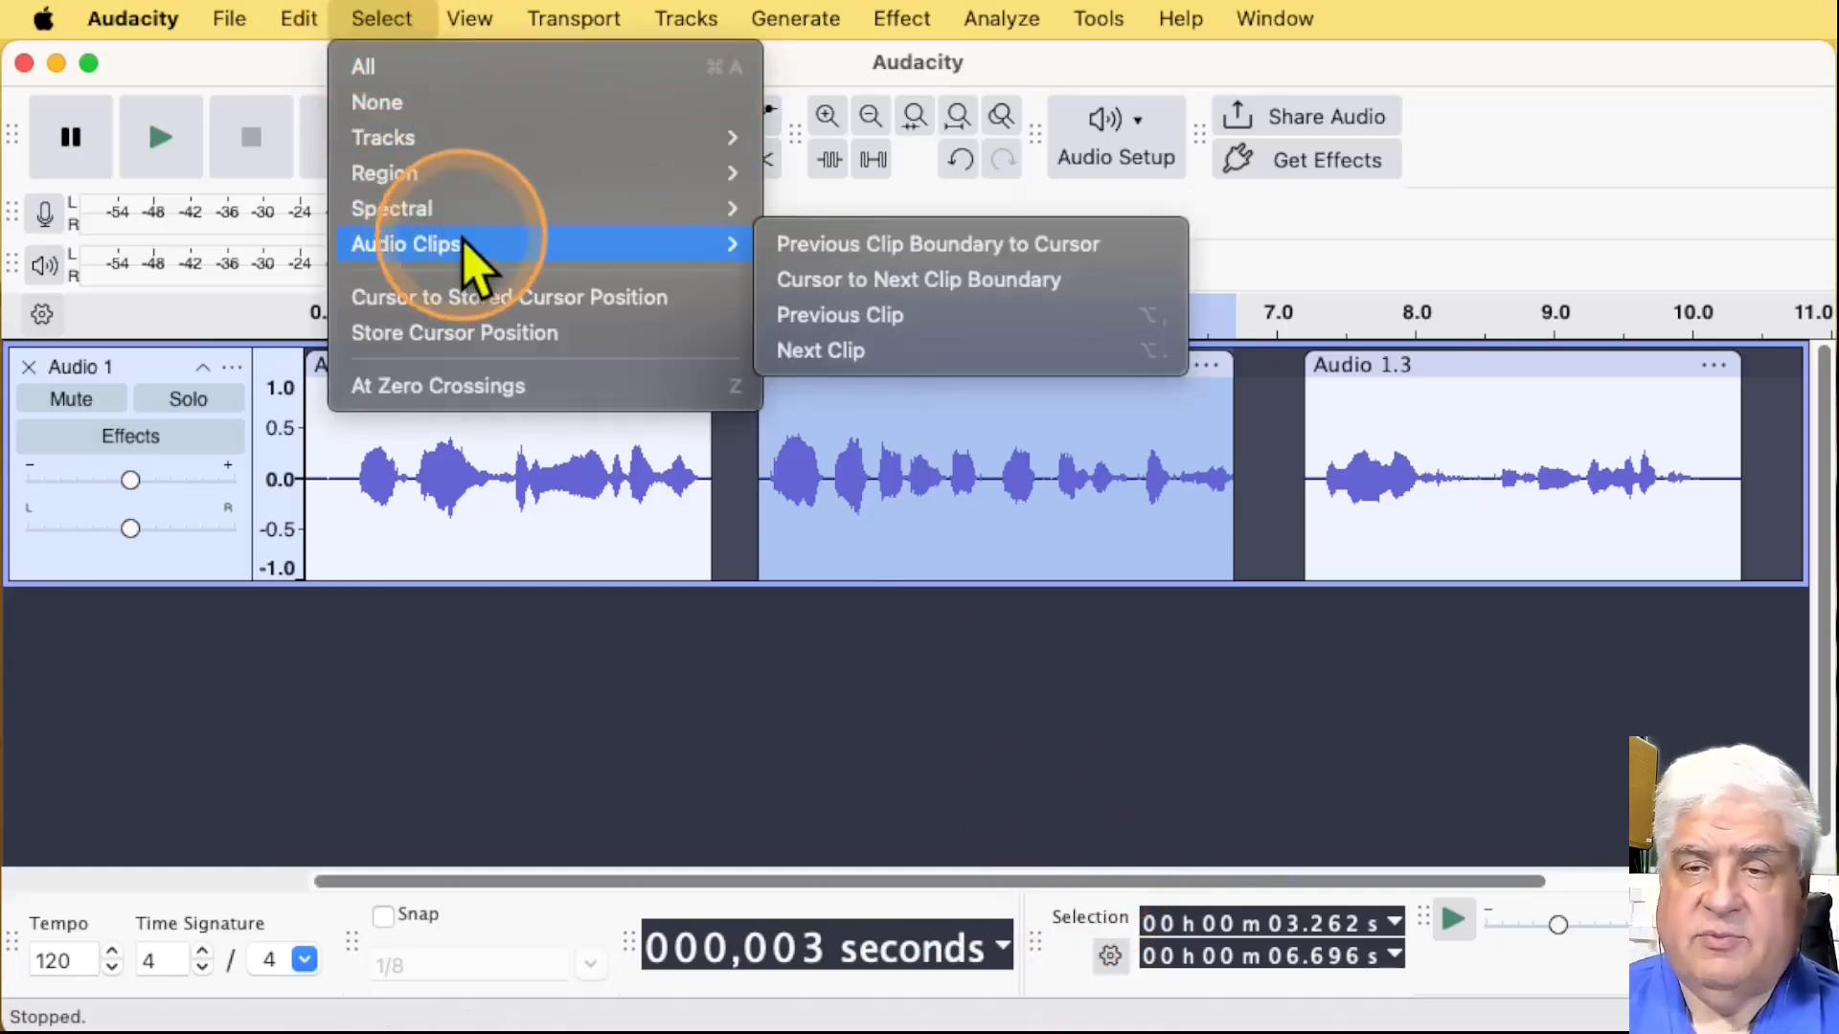
pyautogui.click(833, 314)
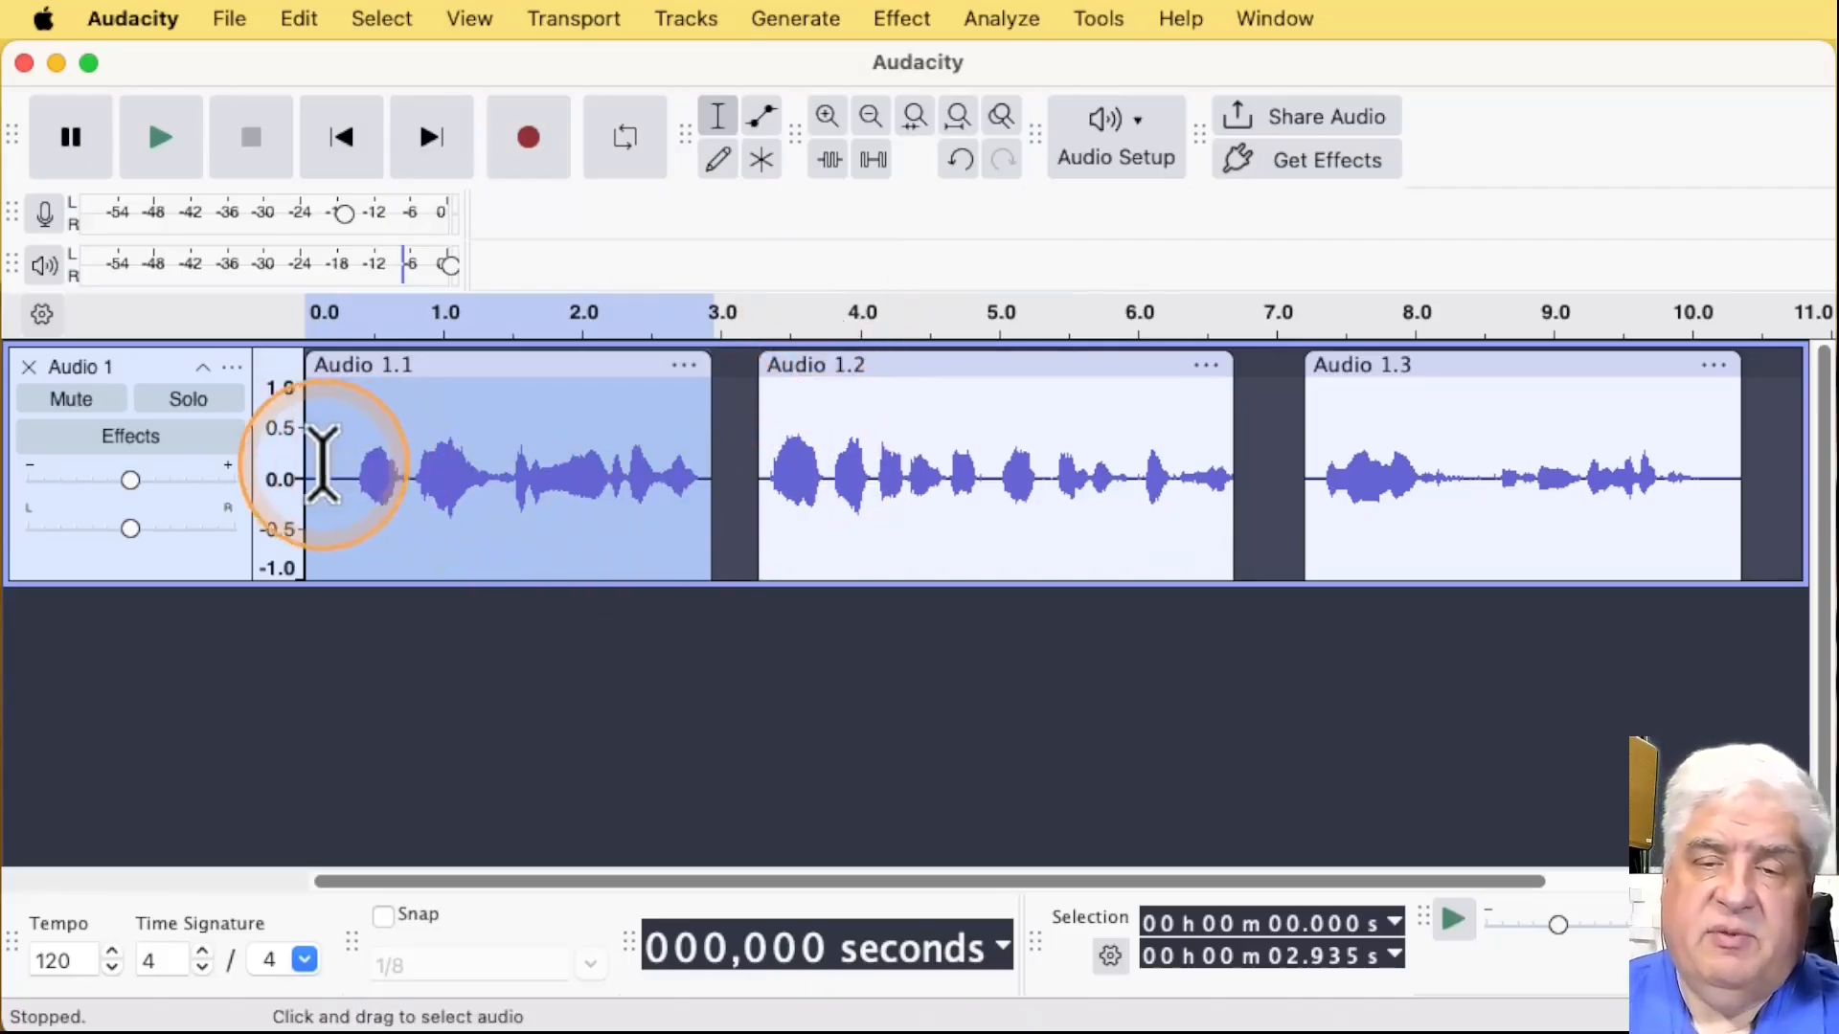
# Step: Place the cursor at about 4.48 s in Audio 1.2 and select the next clip, Audio 1.3
pyautogui.moveTo(808, 462); pyautogui.dragTo(755, 463)
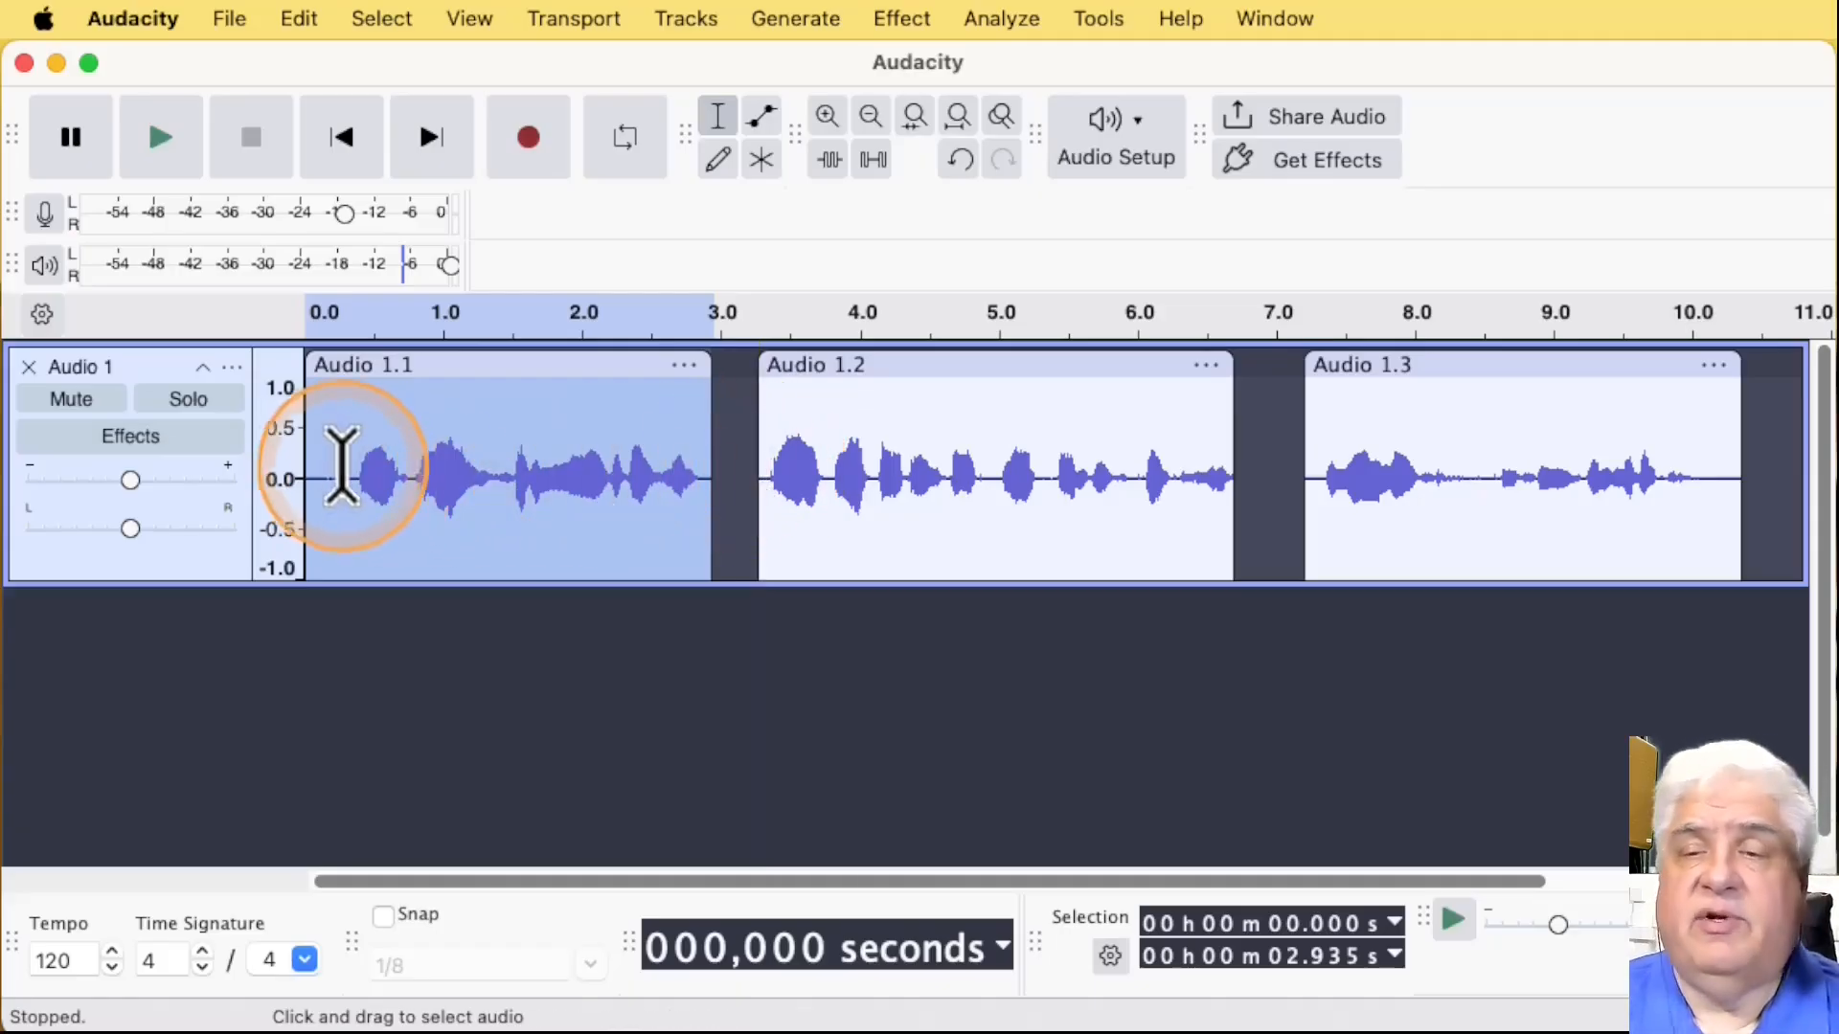
pyautogui.click(928, 479)
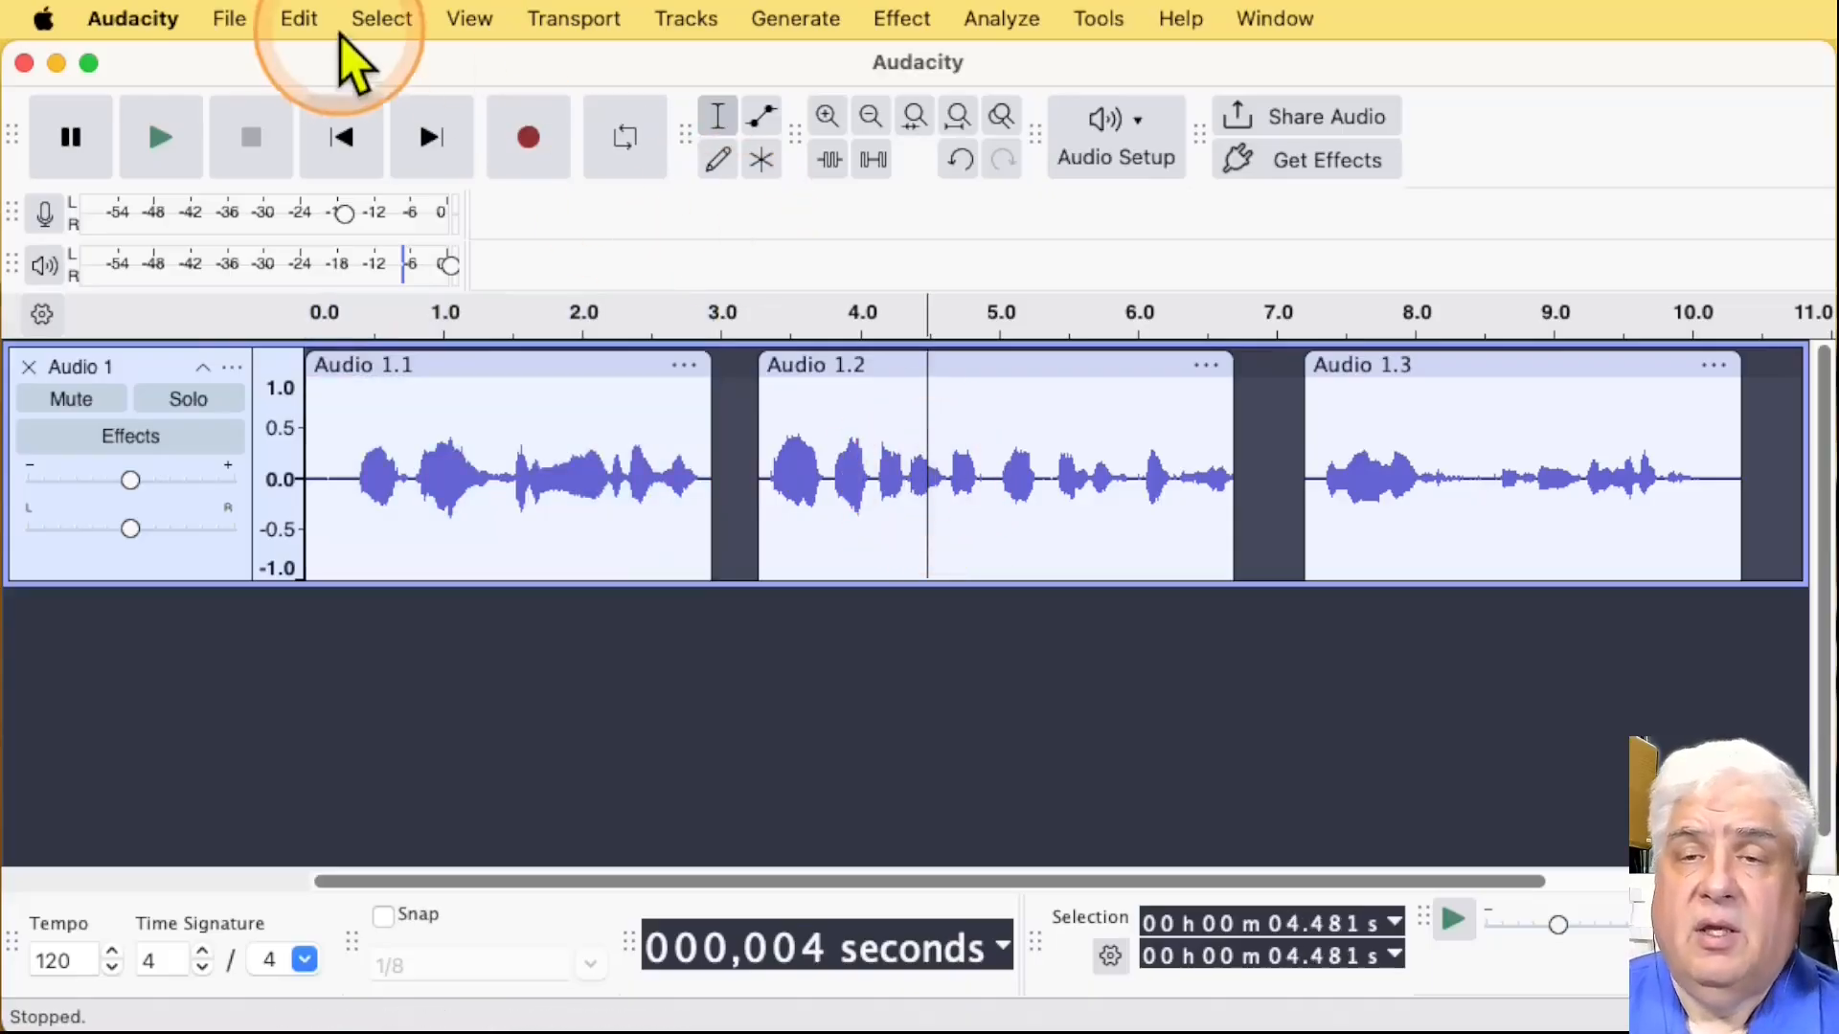
pyautogui.click(377, 20)
pyautogui.moveTo(436, 222)
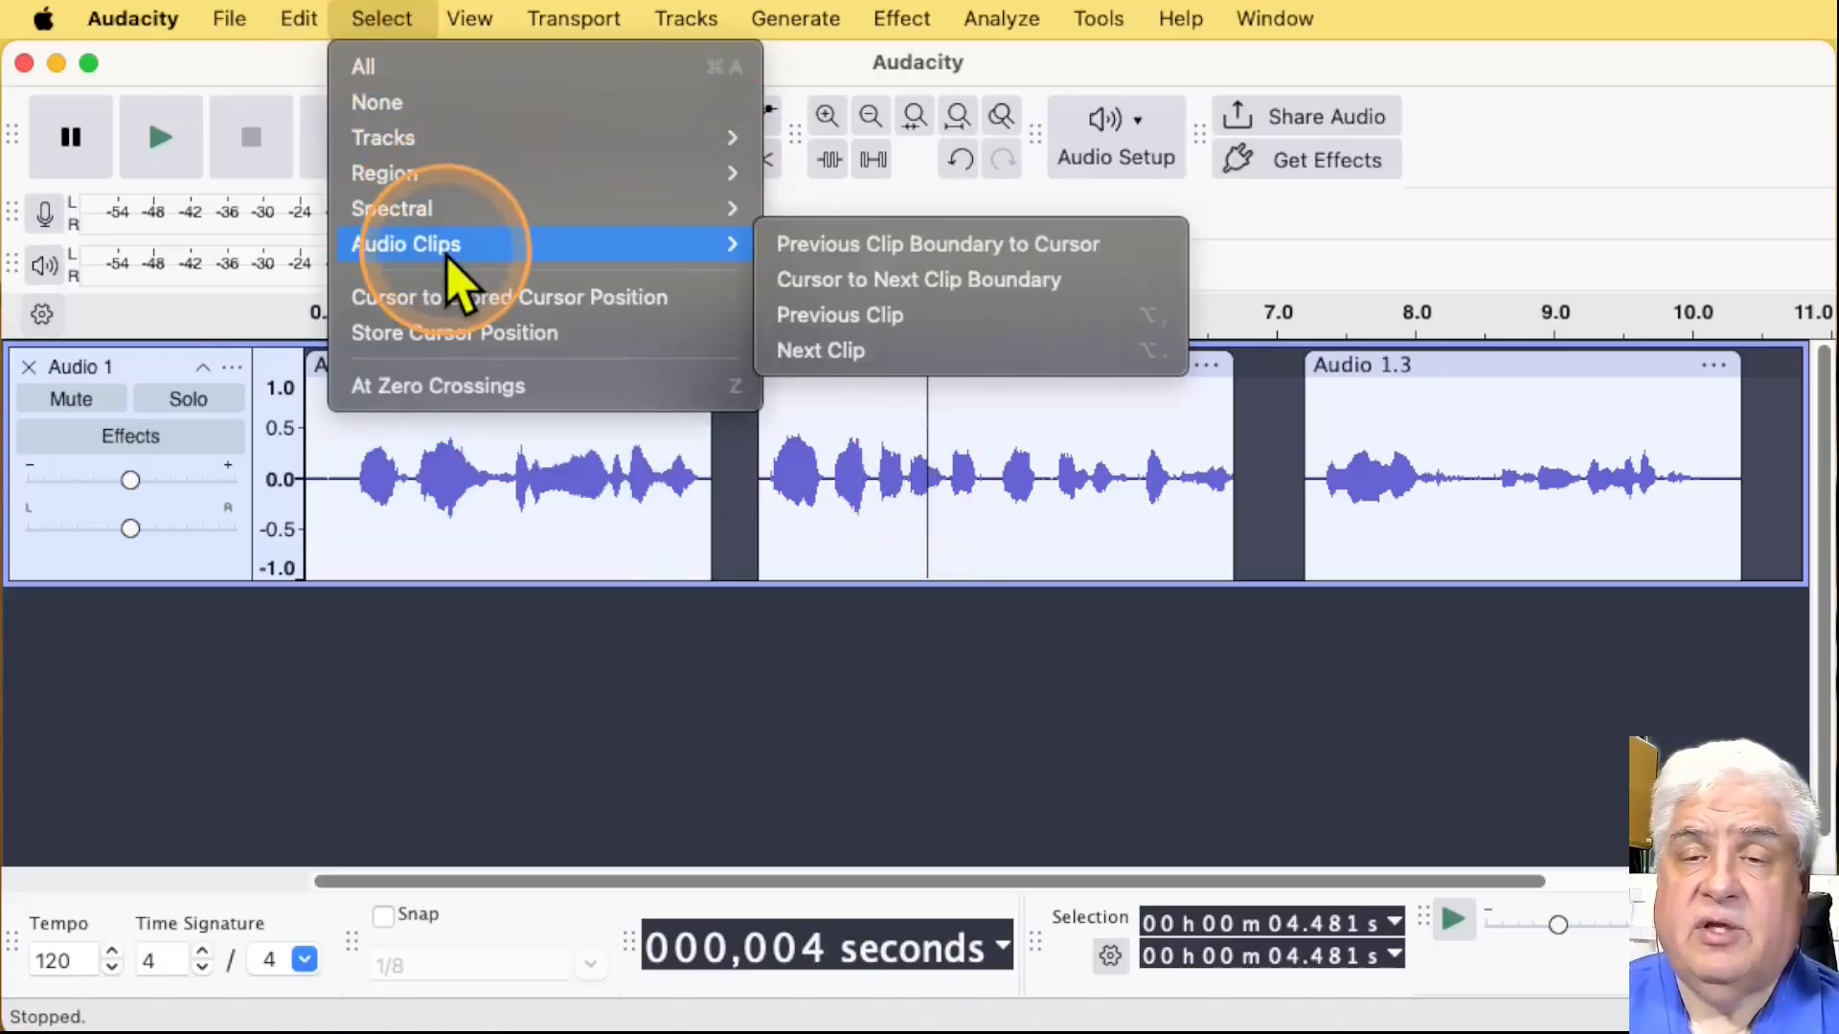
pyautogui.click(932, 351)
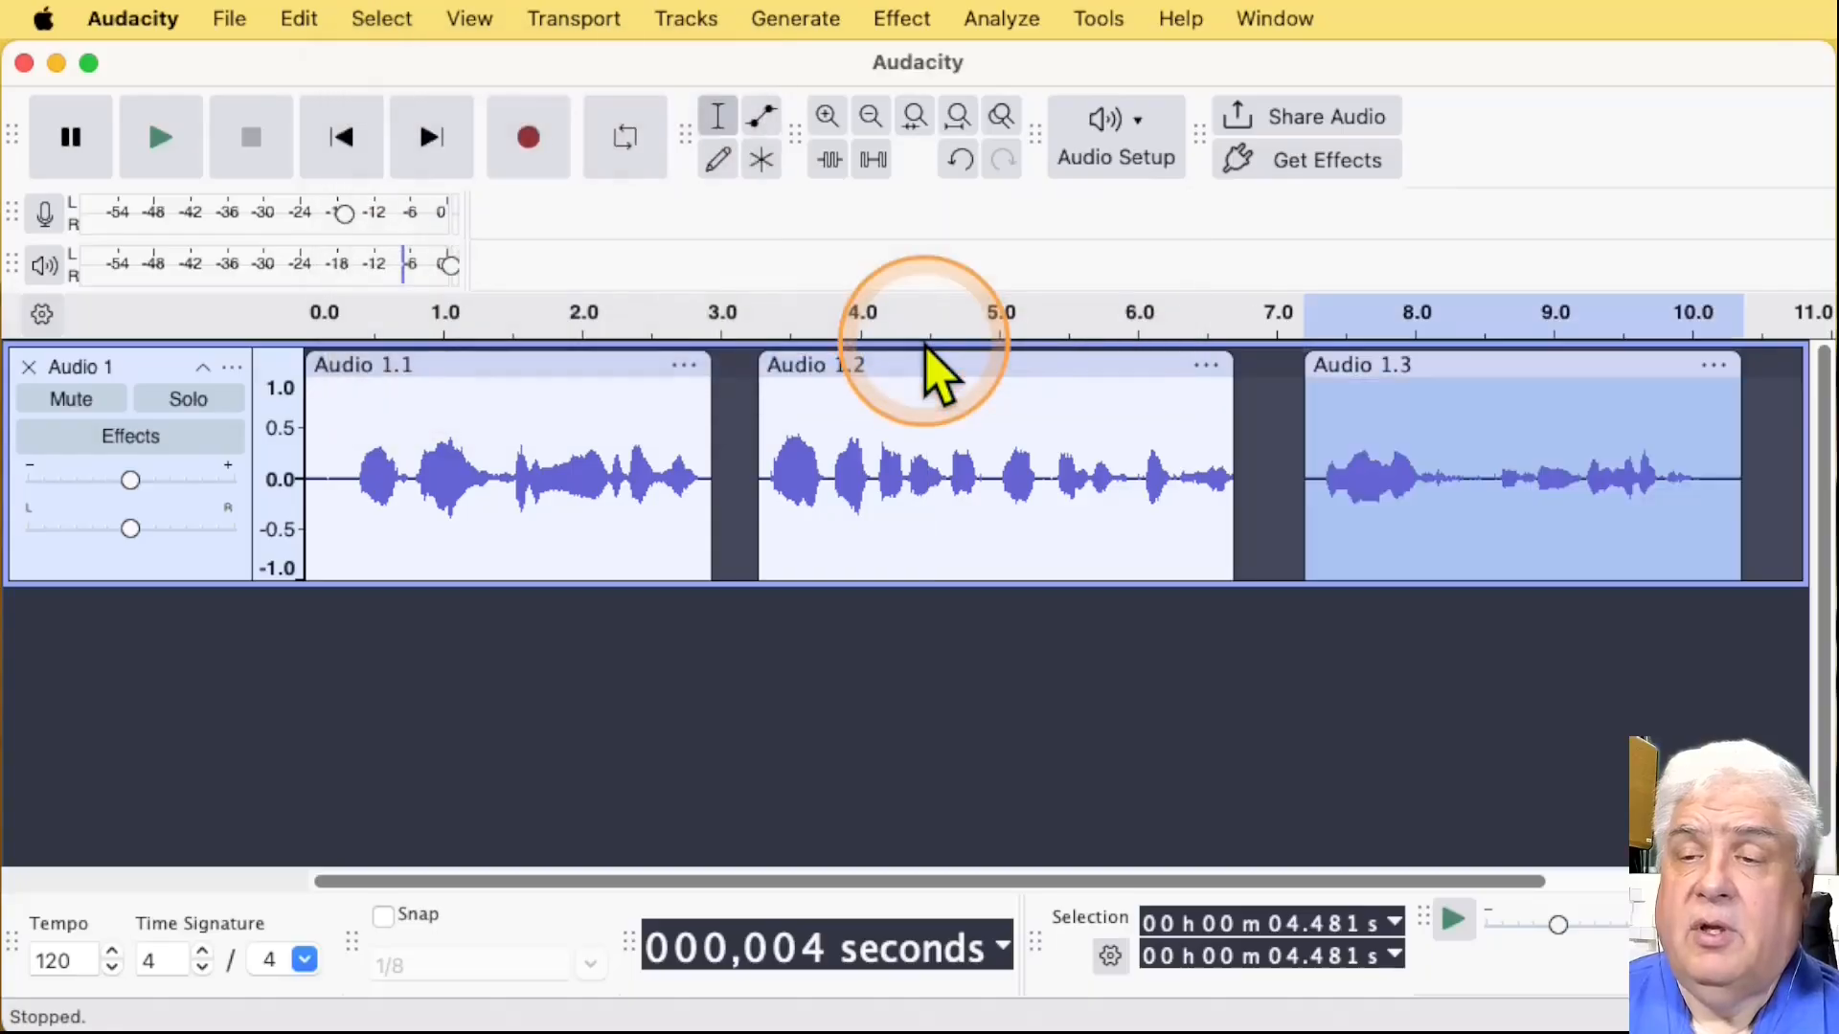
# Step: From a cursor at about 4.95 s in Audio 1.2, select the next clip and step the selection back through the previous clips
pyautogui.click(991, 412)
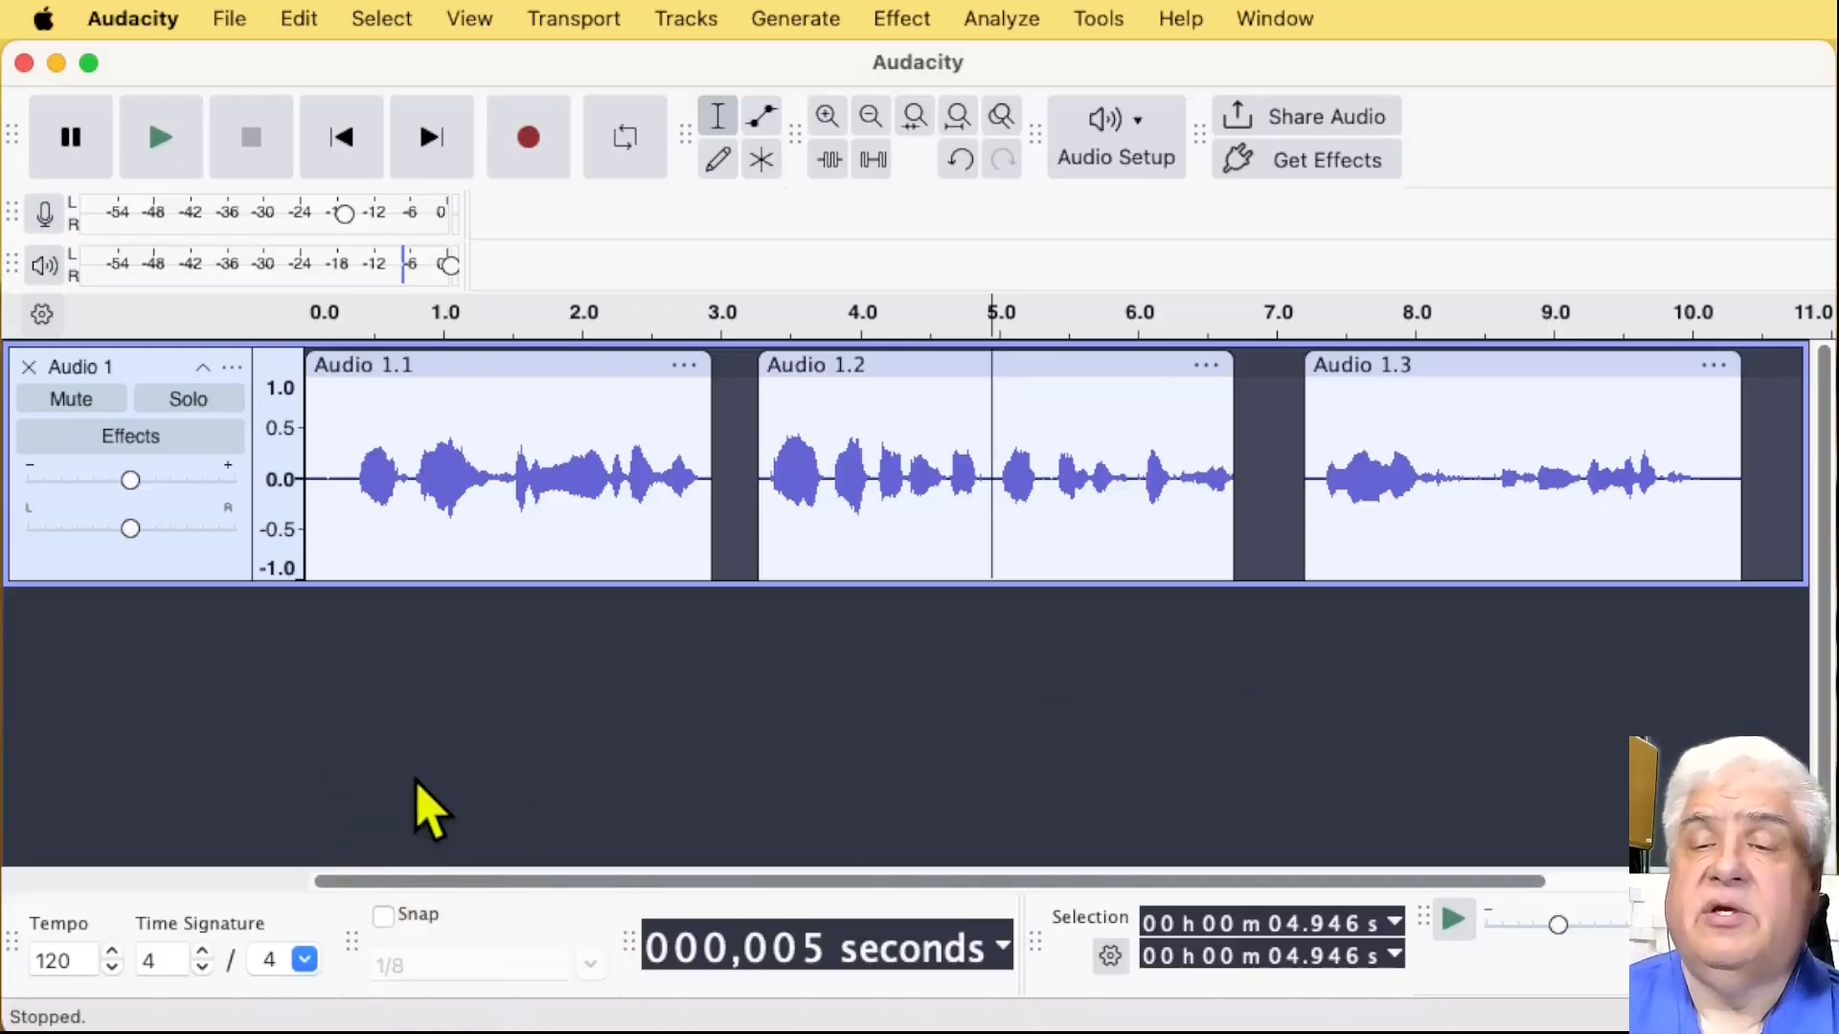
pyautogui.hotkey('alt', '.')
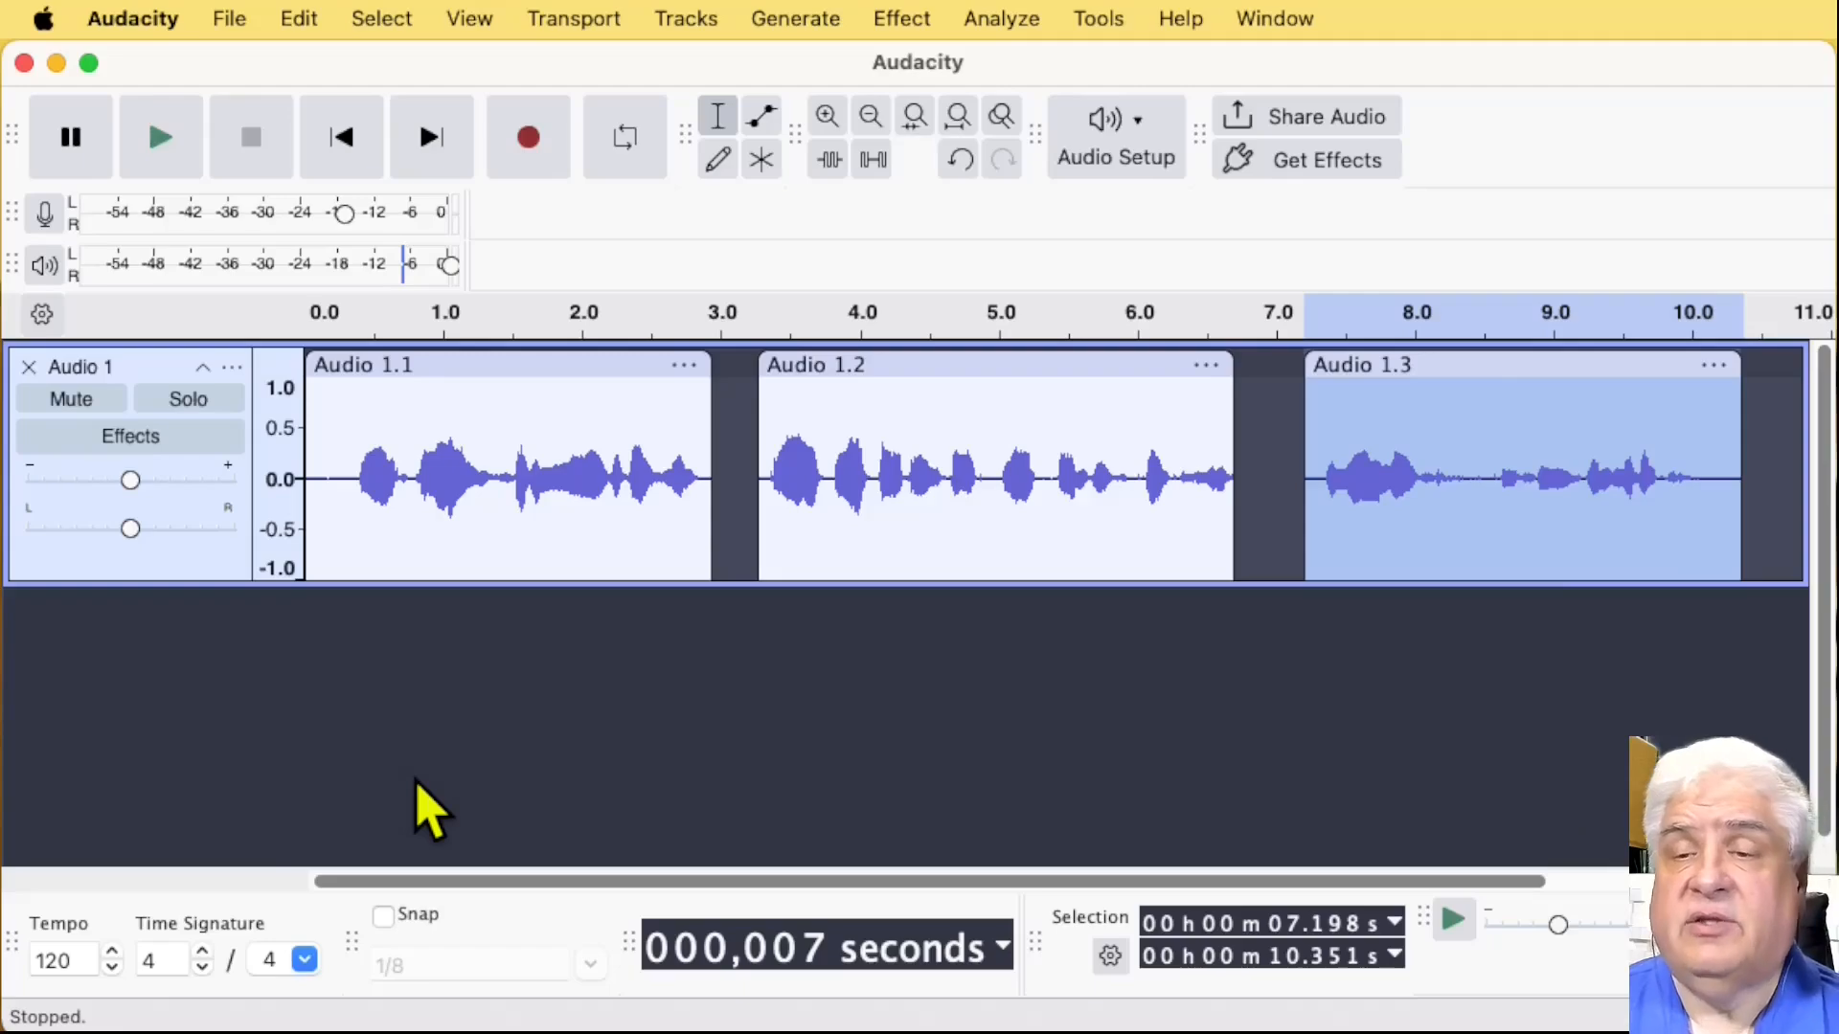
pyautogui.hotkey('alt', ',')
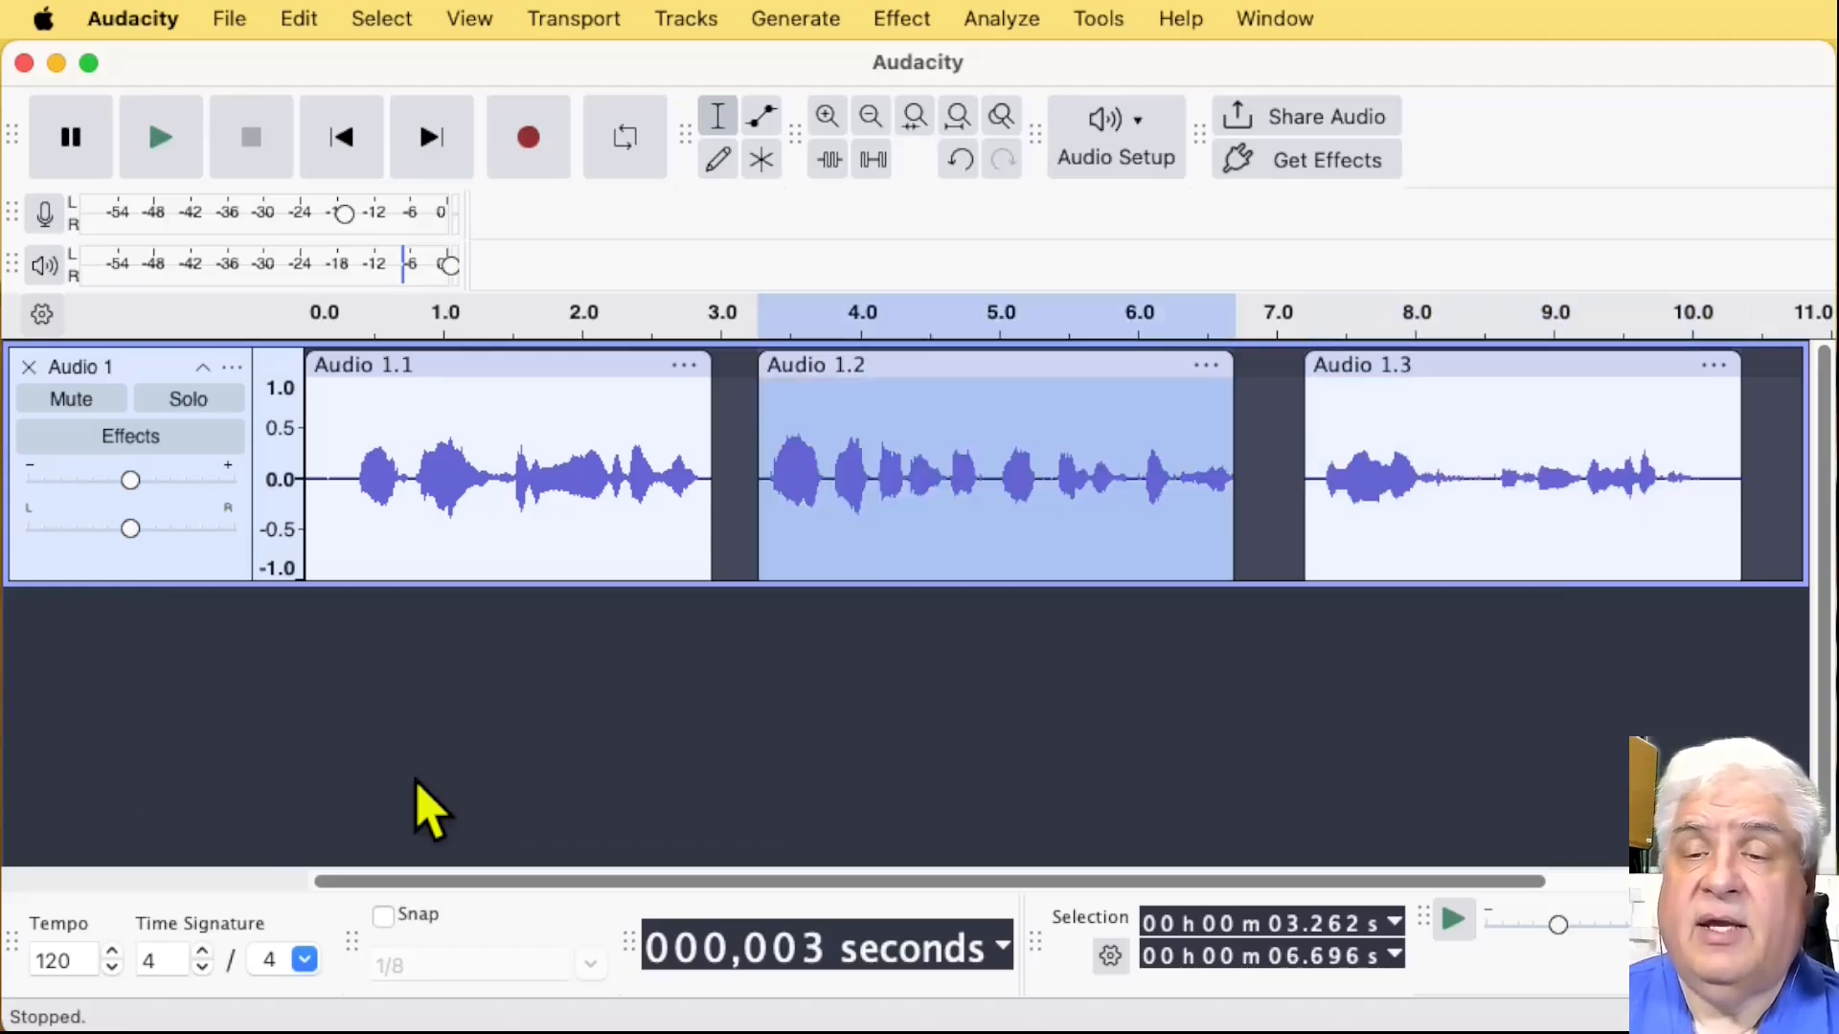
pyautogui.hotkey('alt', ',')
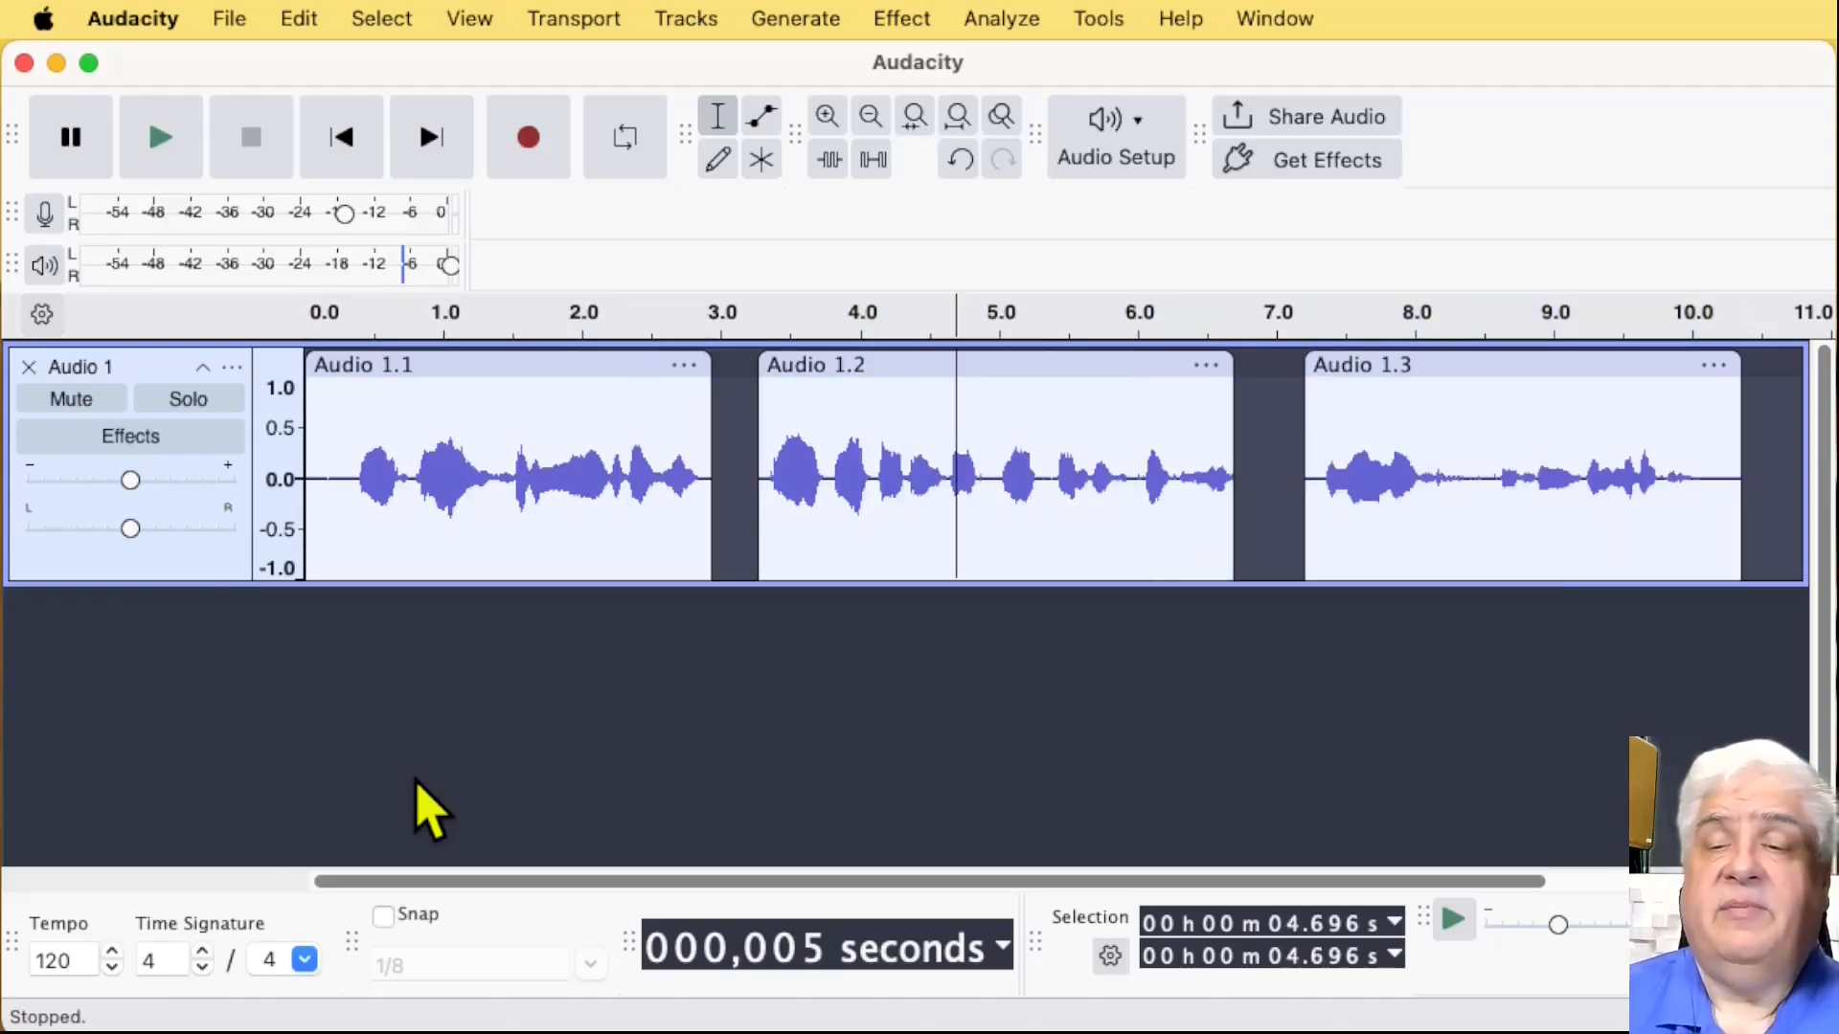
pyautogui.hotkey('alt', ',')
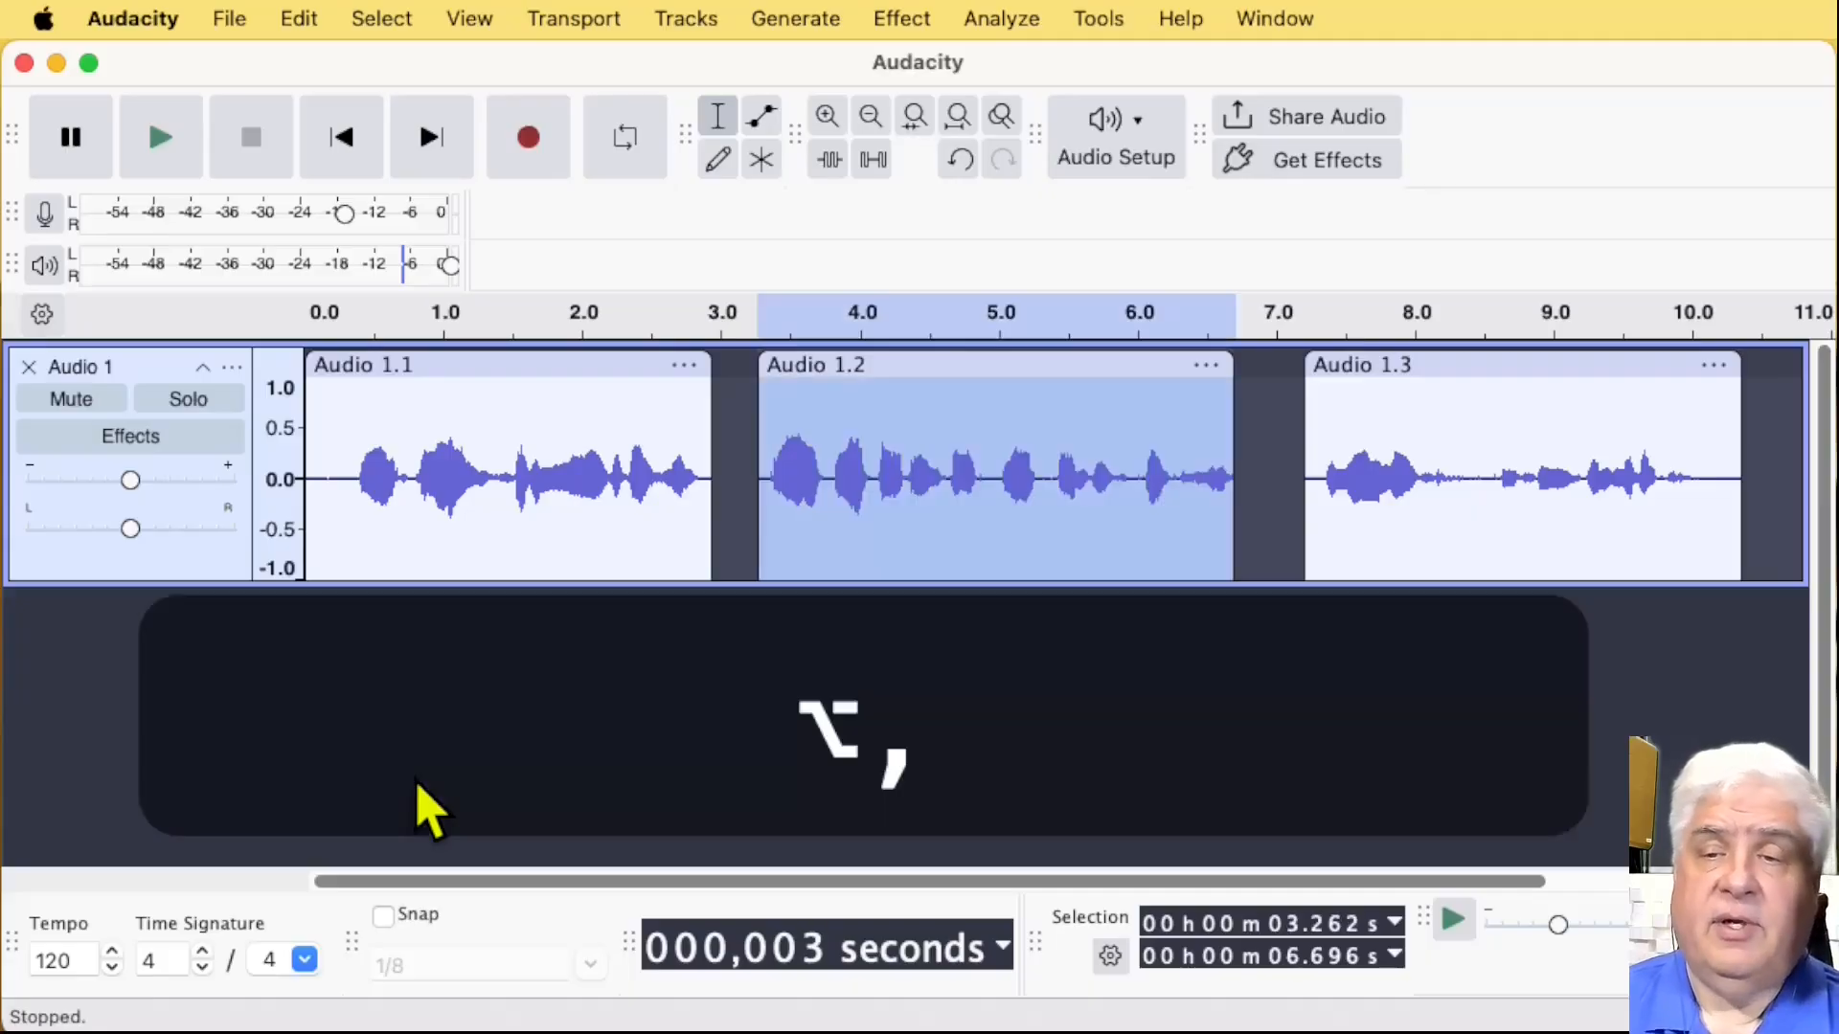
# Step: Select Audio 1.1, move the cursor to about 4.94 s in Audio 1.2, and apply the Previous Clip selection twice
pyautogui.hotkey('alt', ',')
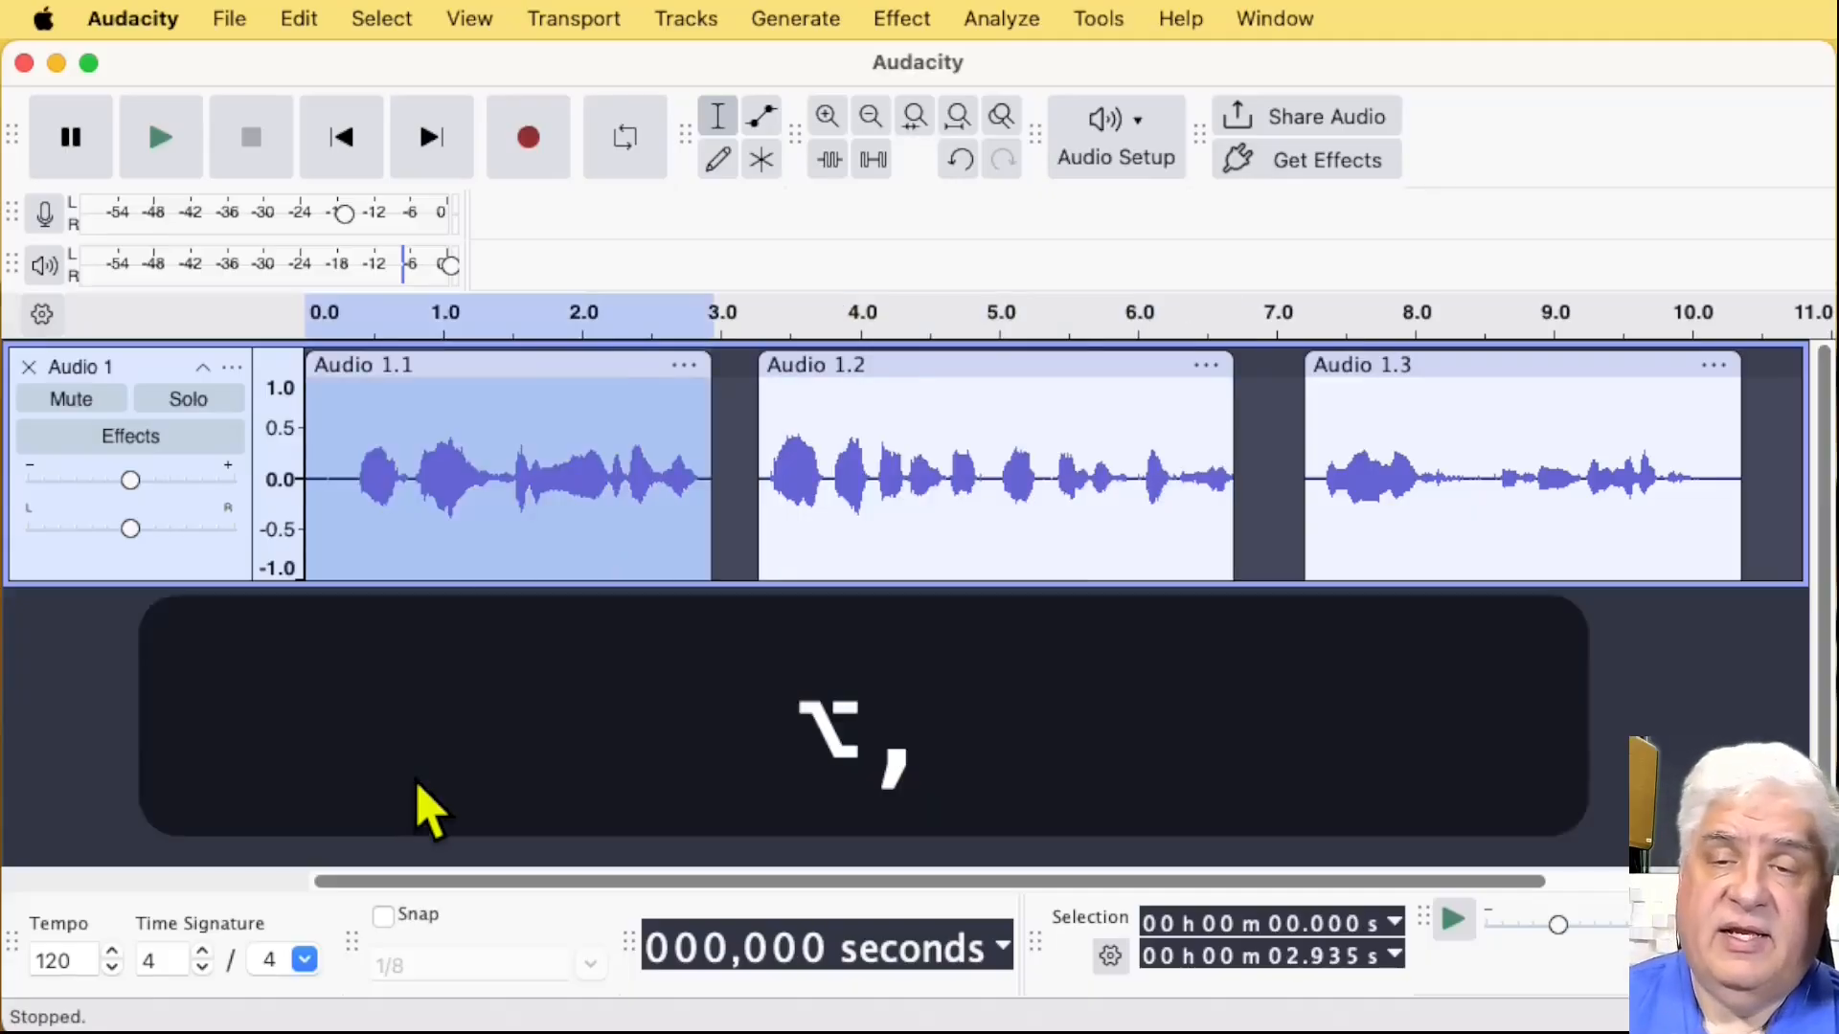
pyautogui.press('.')
pyautogui.press('.')
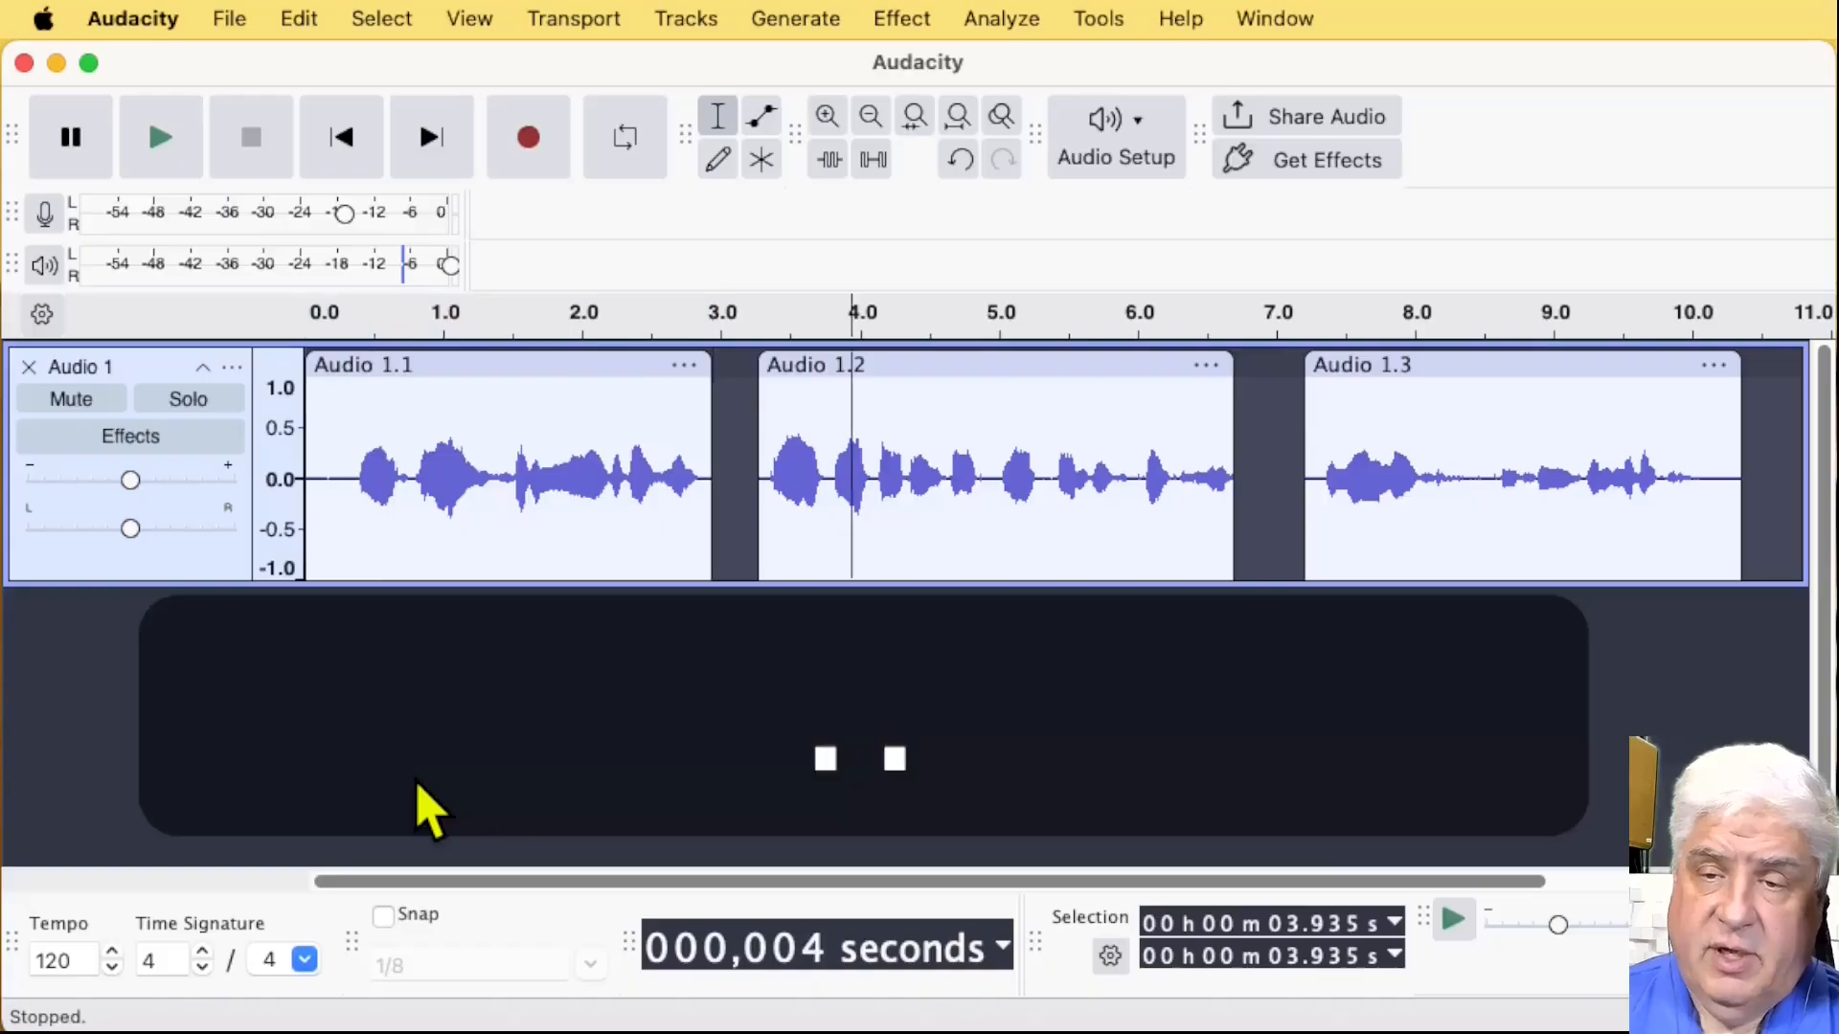
pyautogui.press('.')
pyautogui.press('.')
pyautogui.press(',')
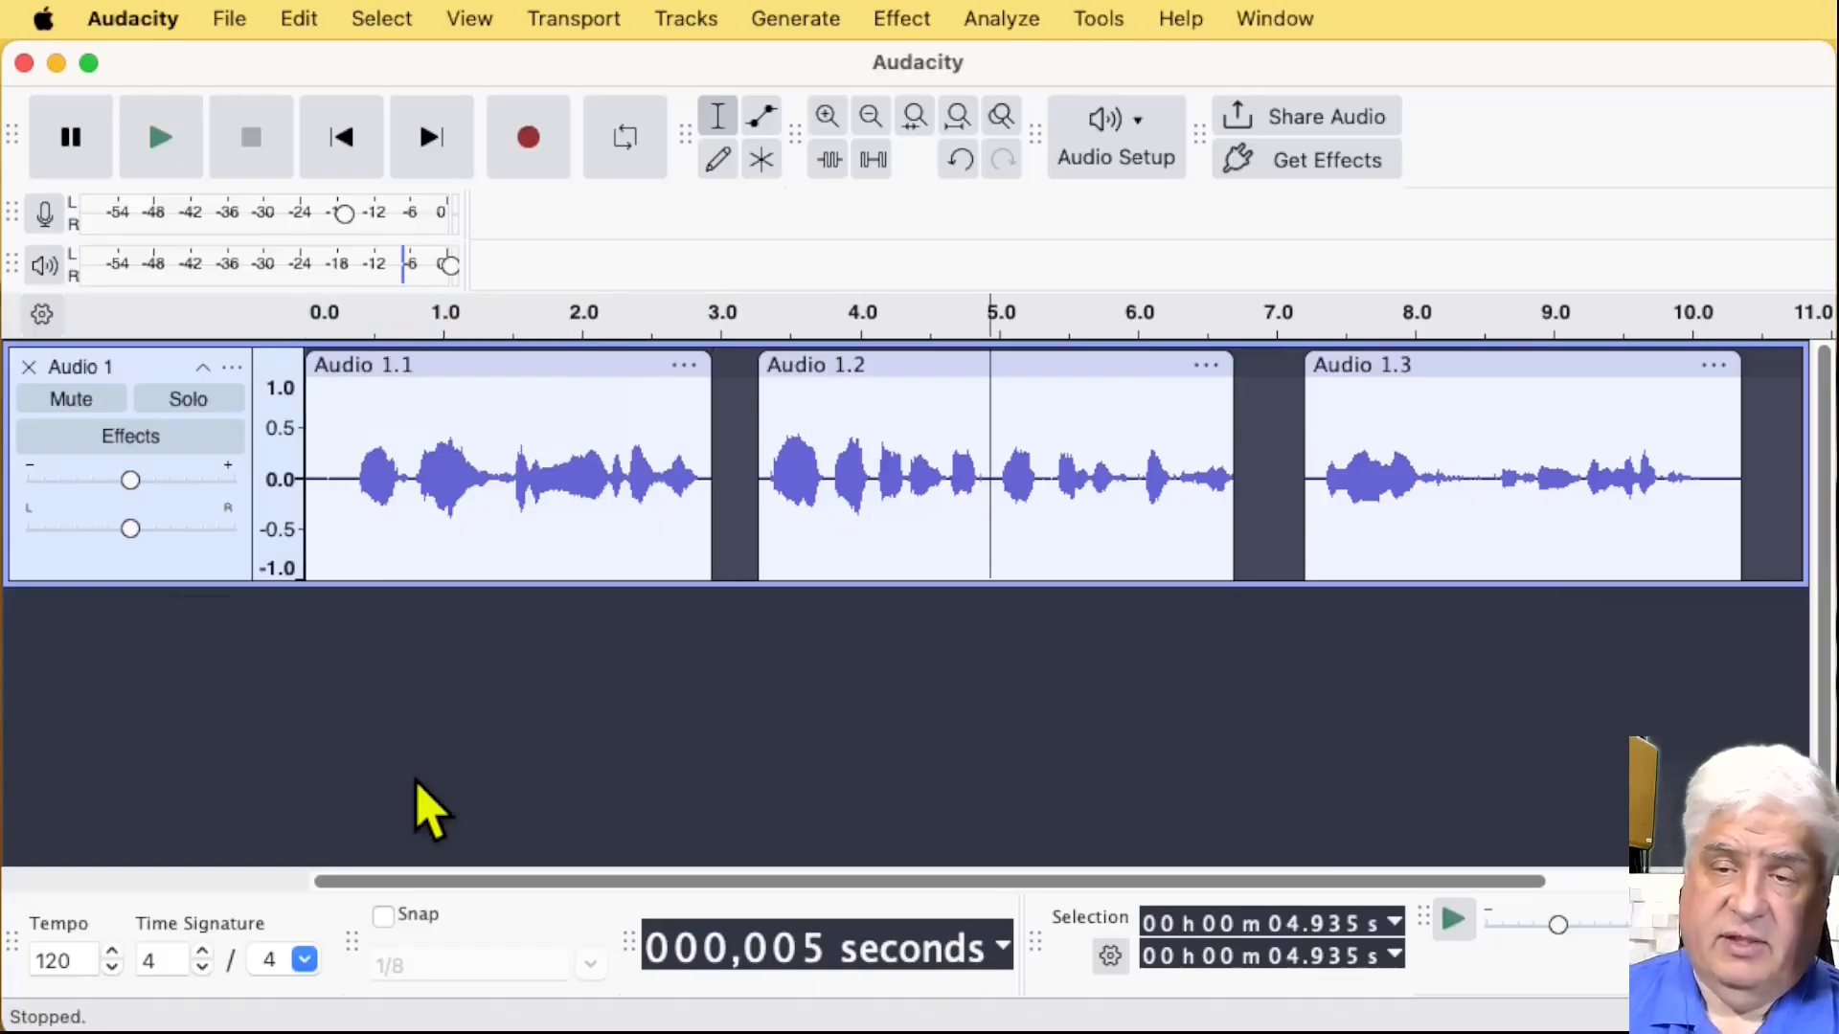
pyautogui.hotkey('alt', ',')
pyautogui.hotkey('alt', ',')
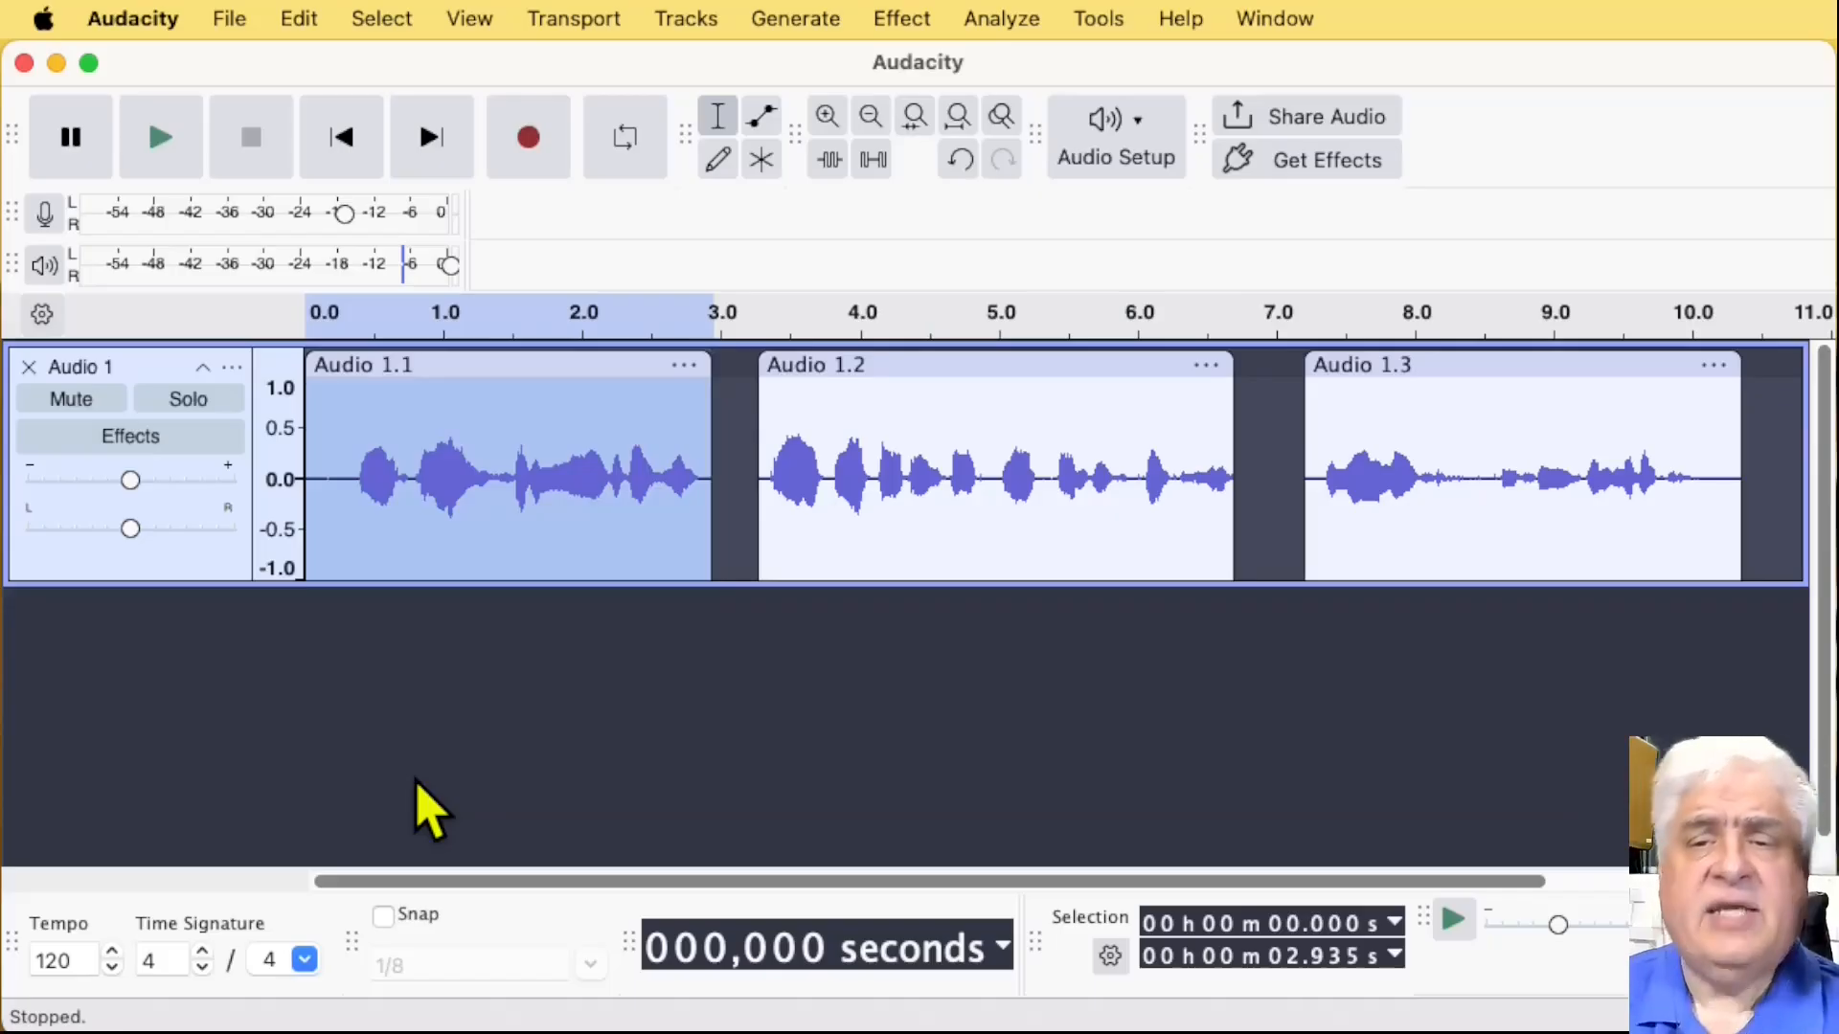
pyautogui.click(383, 17)
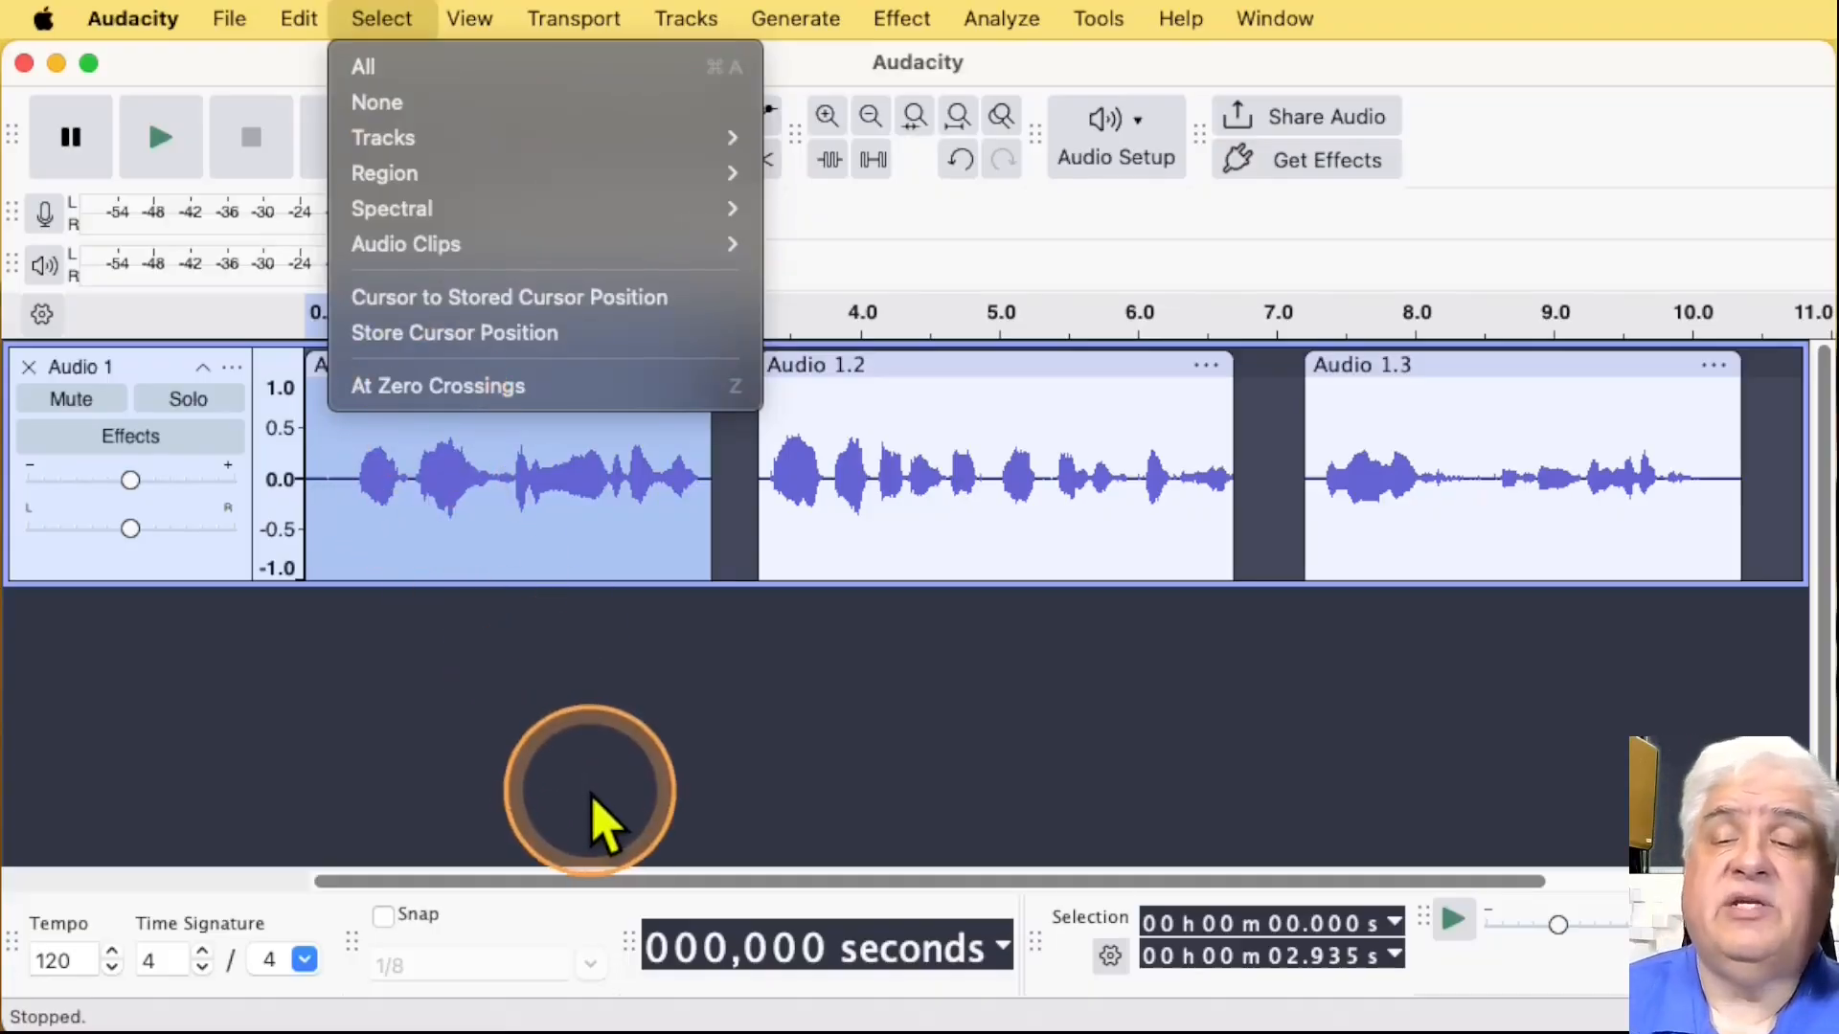
pyautogui.click(595, 760)
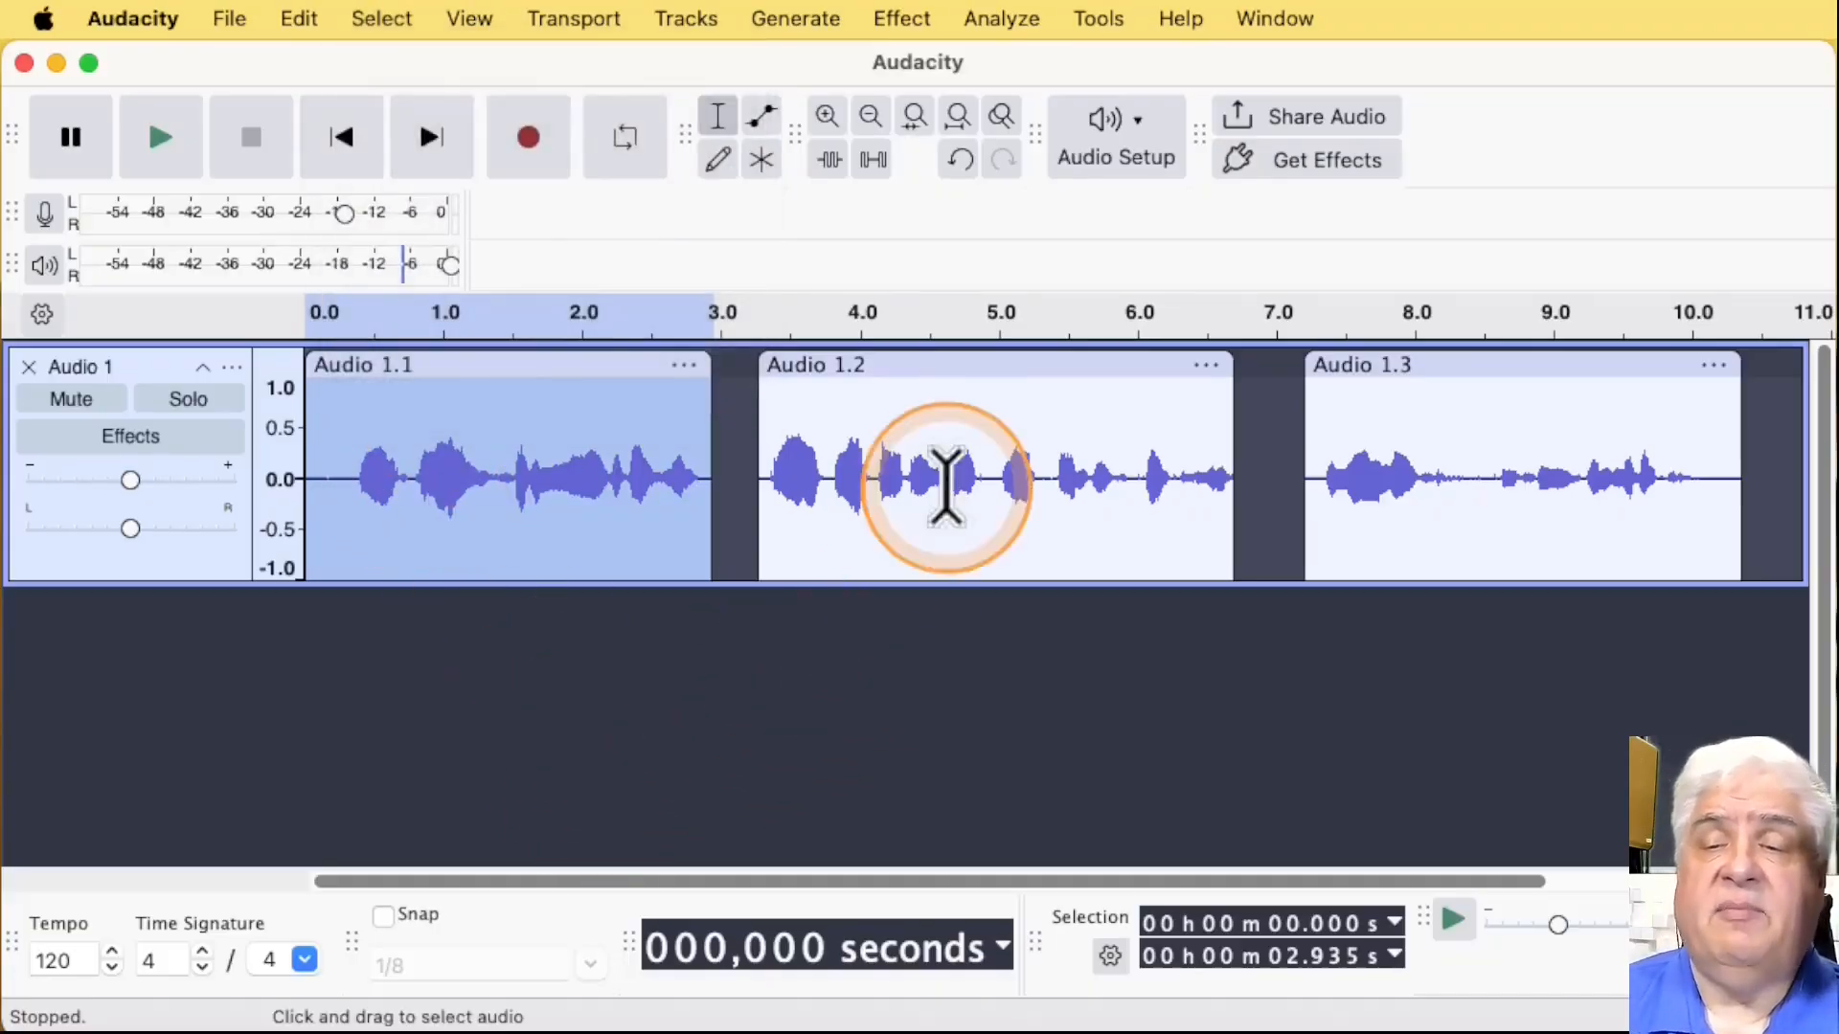
# Step: Place the cursor at about 4.70 s in Audio 1.2 and apply the Previous Clip selection
pyautogui.click(957, 463)
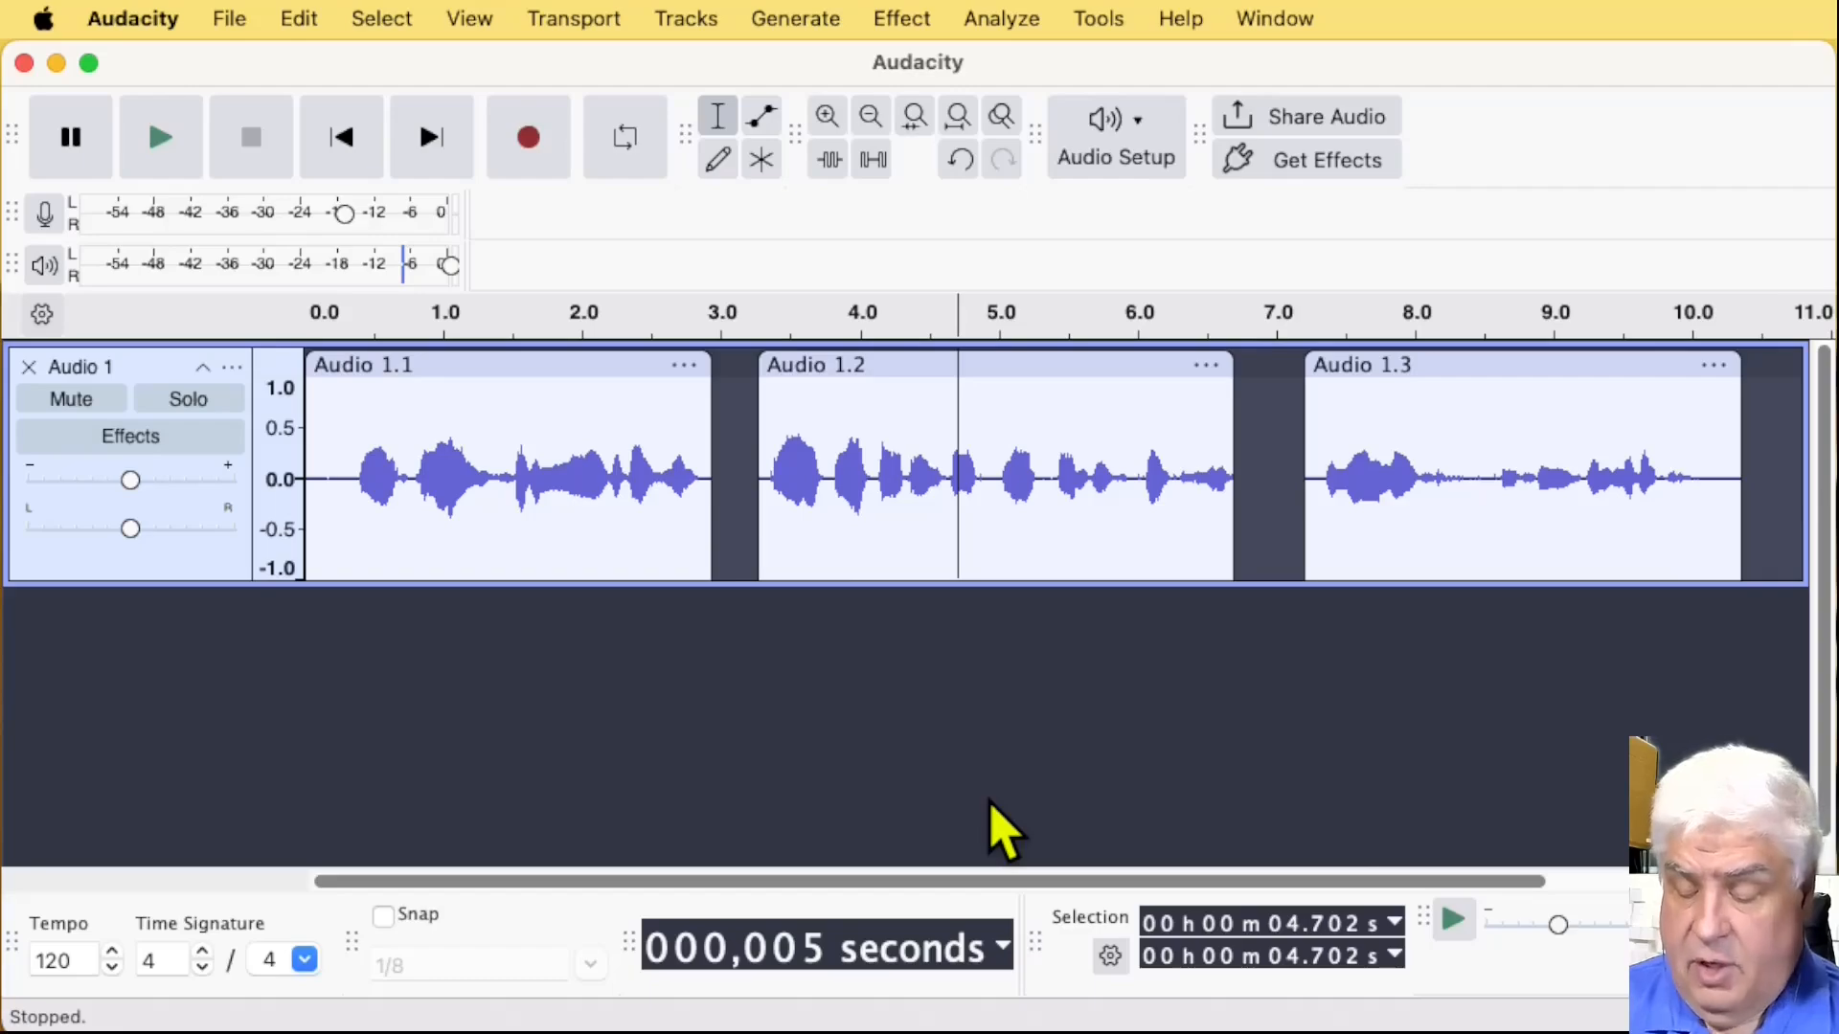
pyautogui.click(1392, 887)
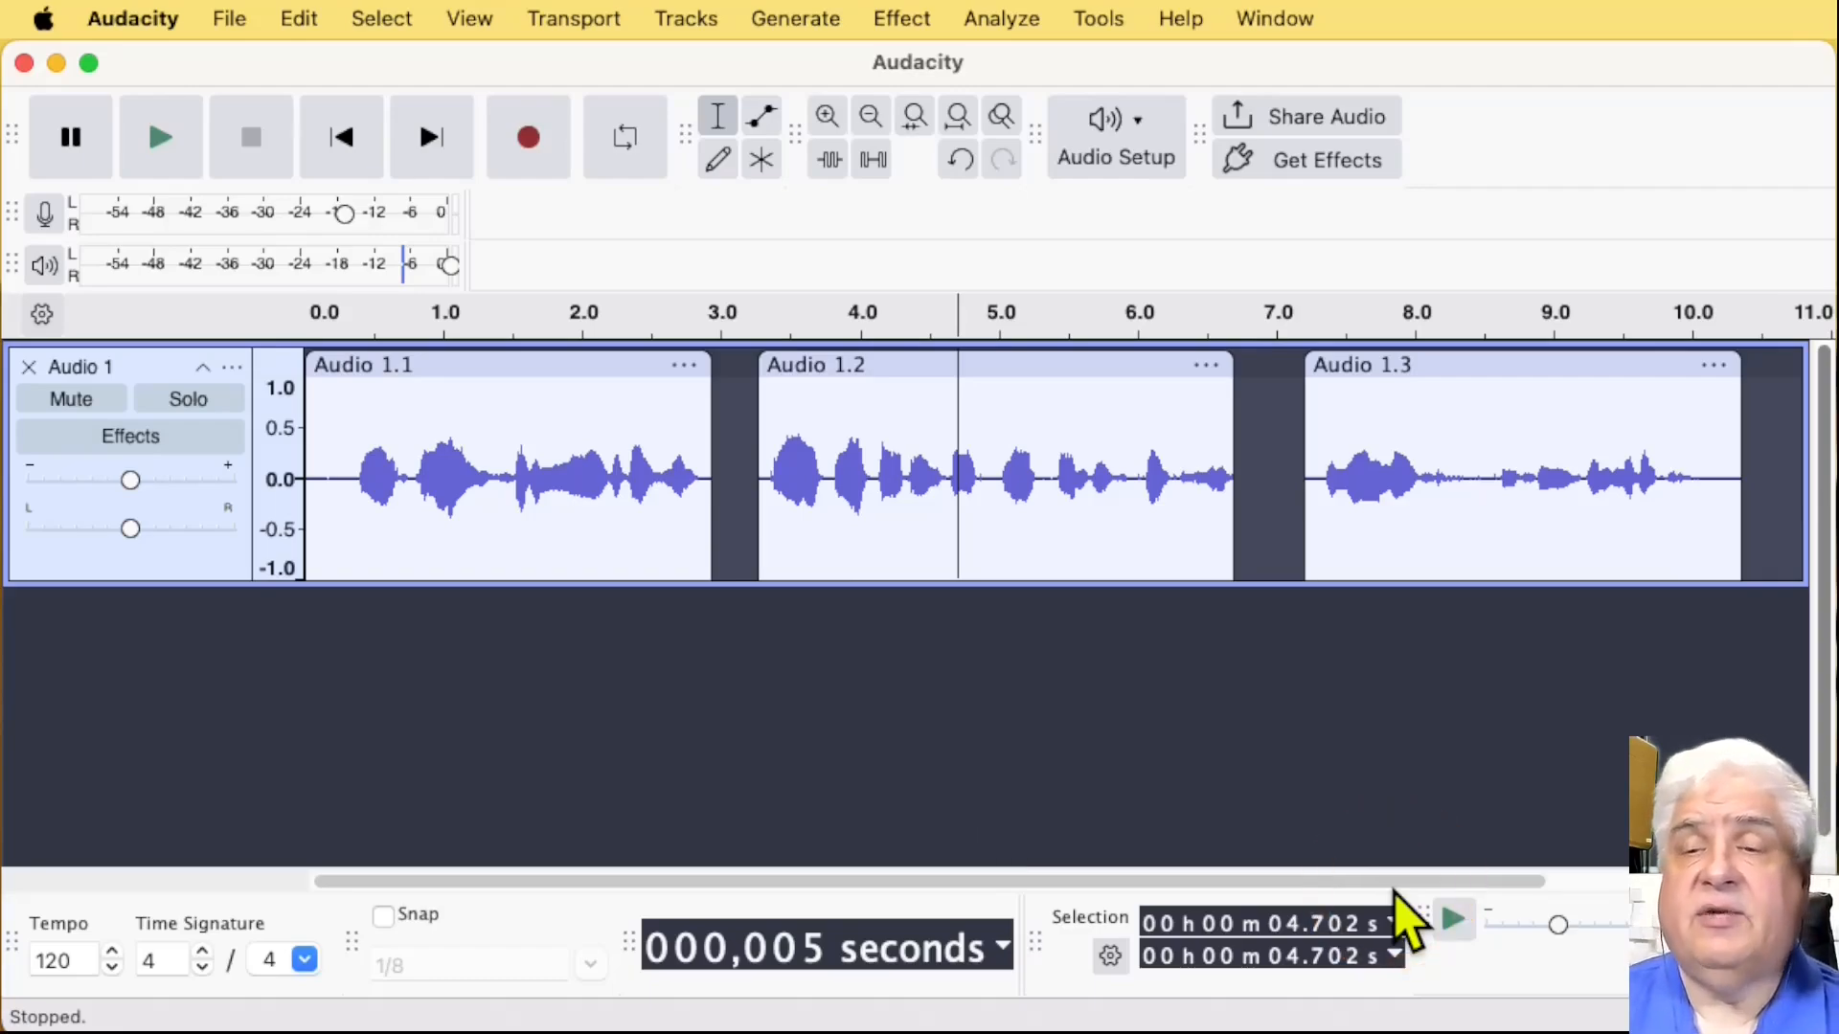
pyautogui.hotkey('alt', ',')
pyautogui.click(1007, 724)
# Step: From a cursor at about 4.88 s in Audio 1.2, step the clip selection back to Audio 1.1 and forward to Audio 1.2
pyautogui.click(985, 490)
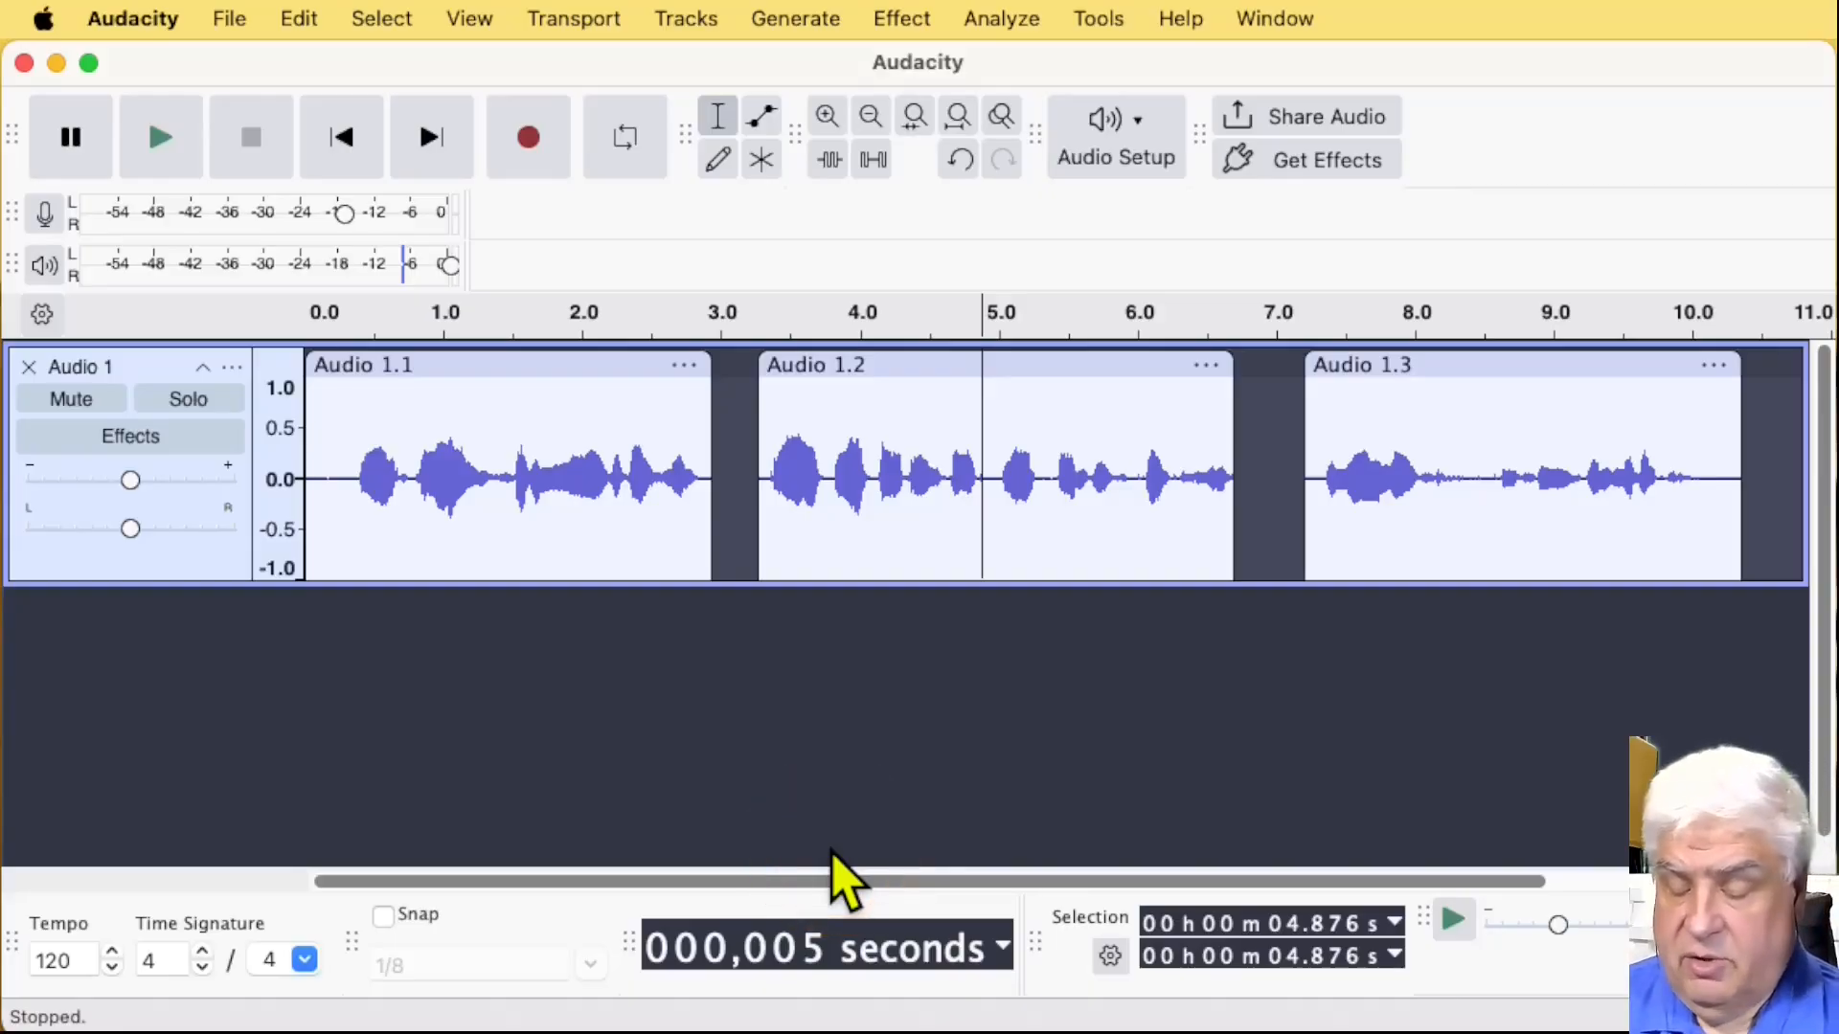
pyautogui.hotkey('alt', ',')
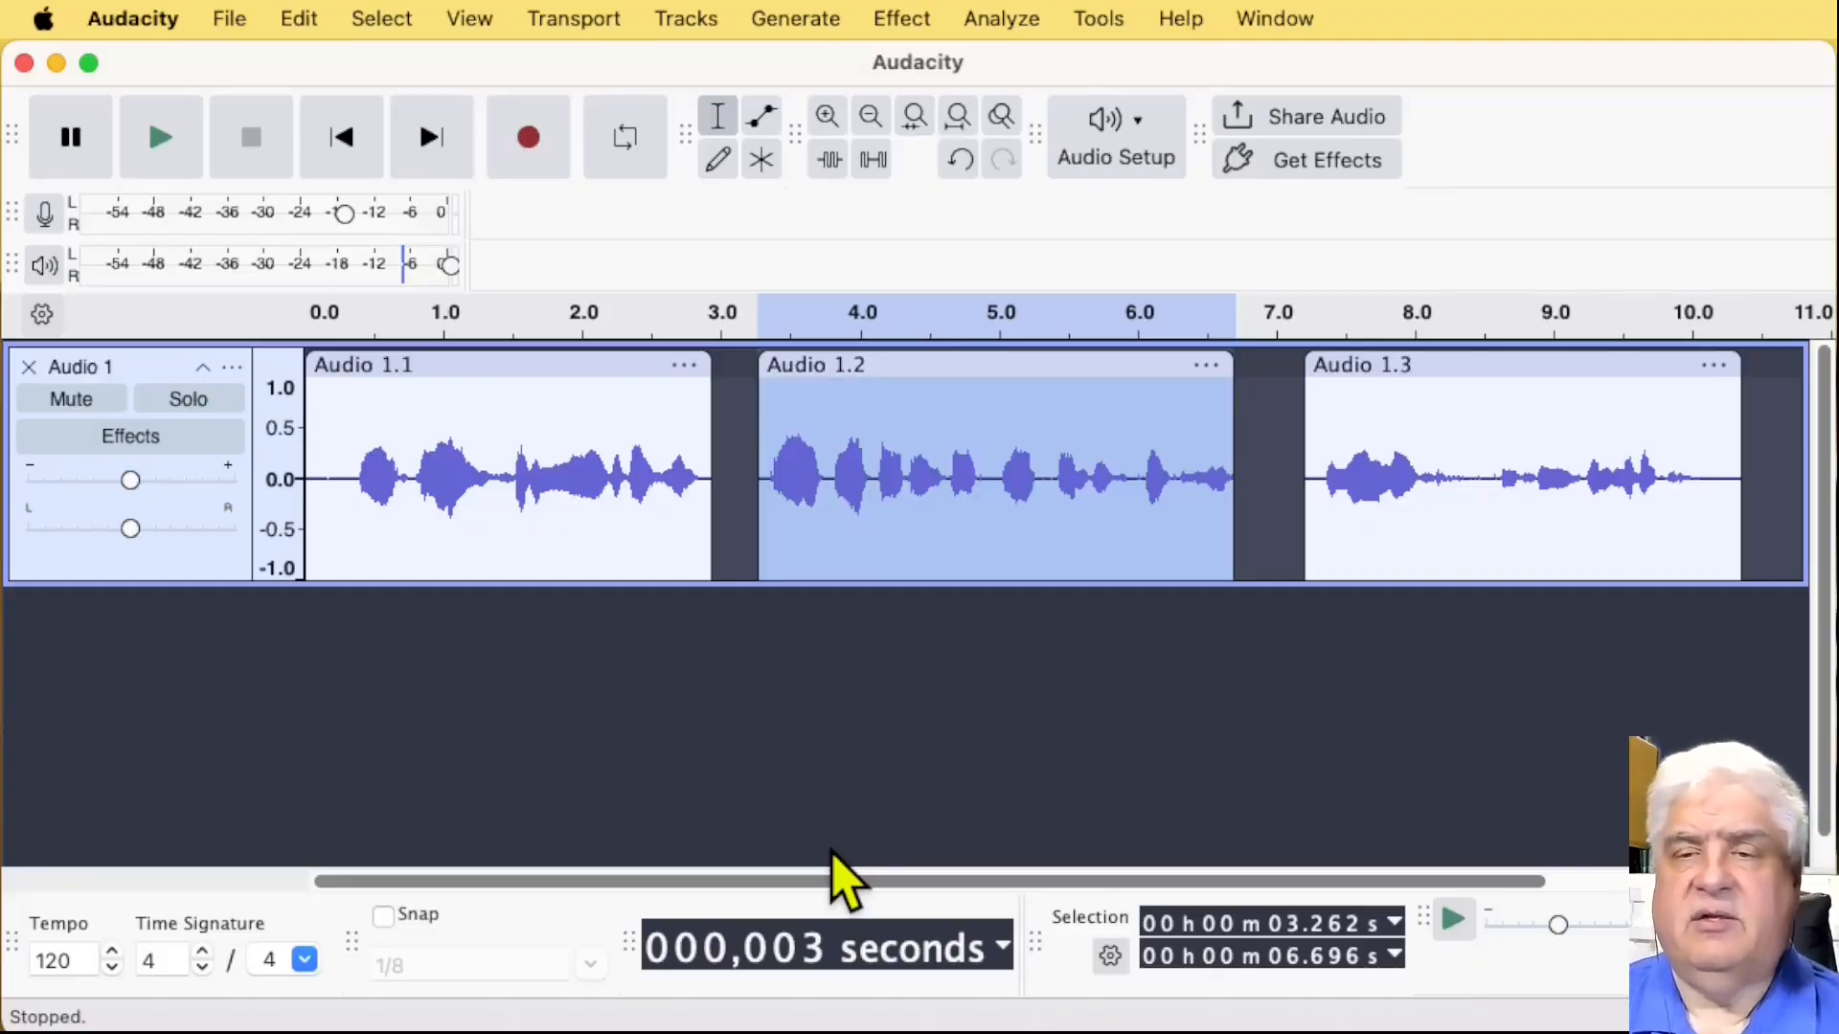
pyautogui.hotkey('alt', ',')
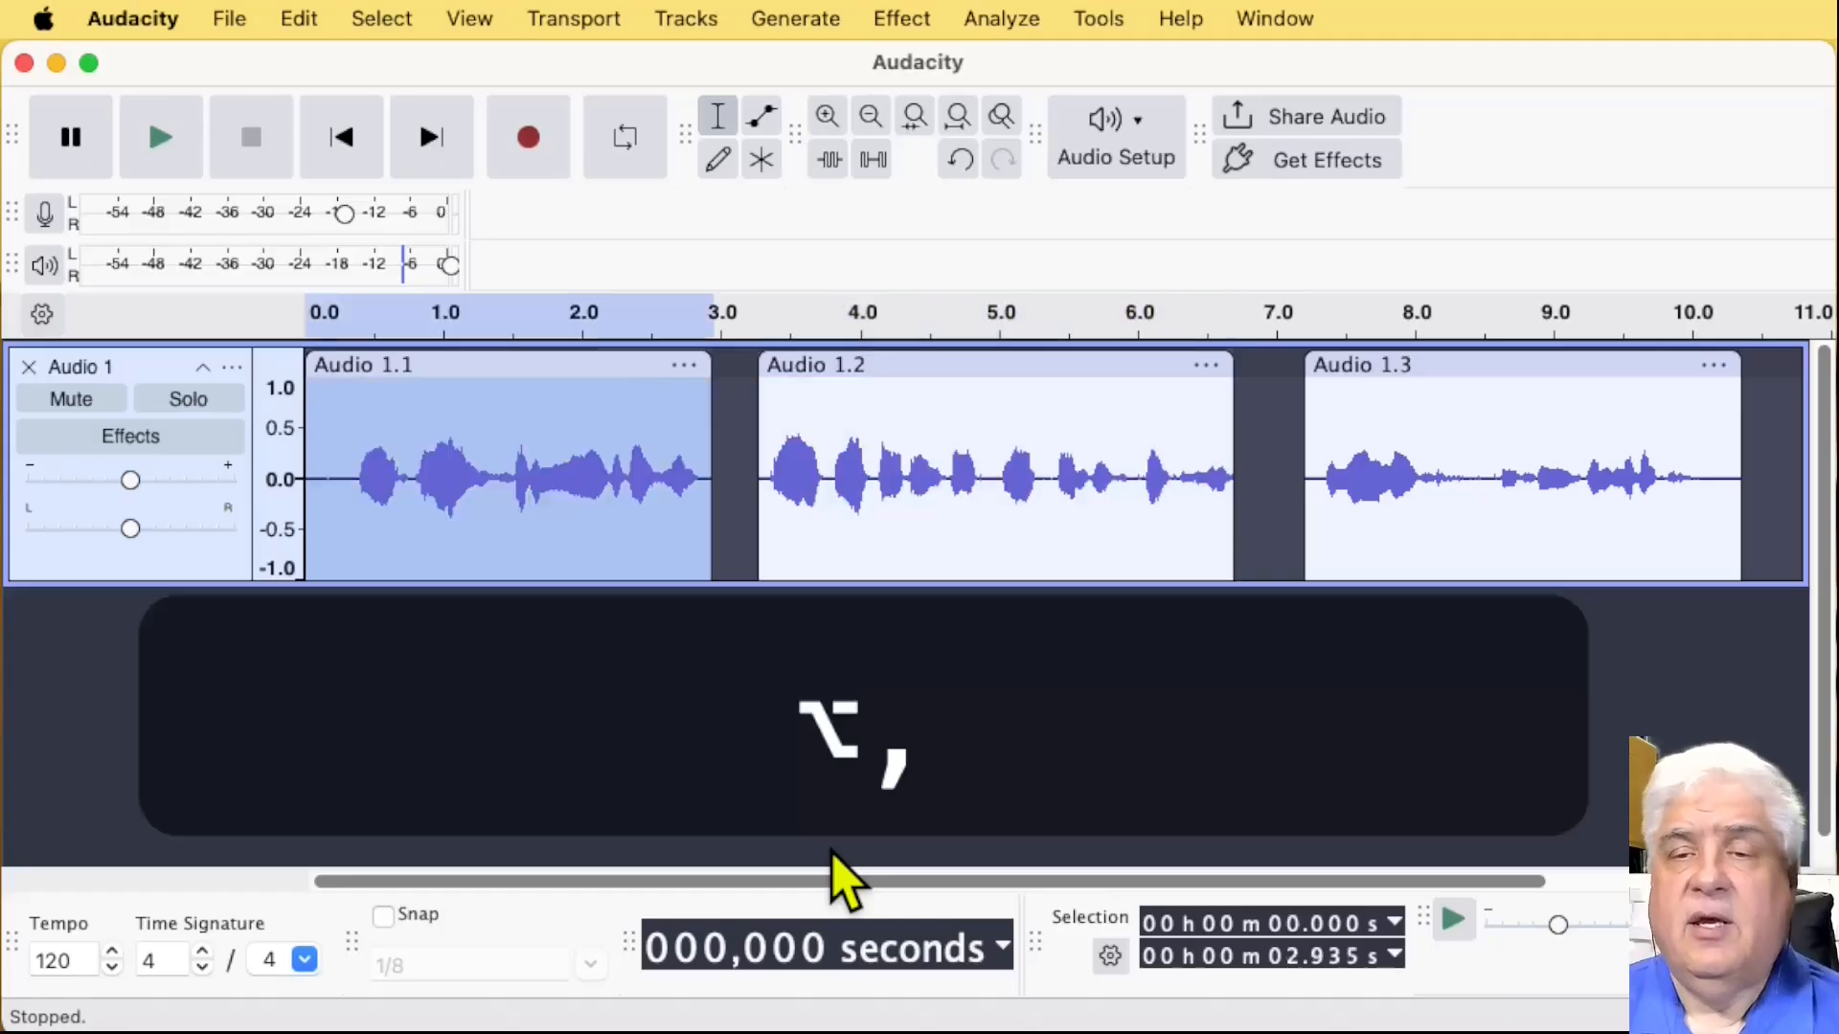
pyautogui.hotkey('alt', '.')
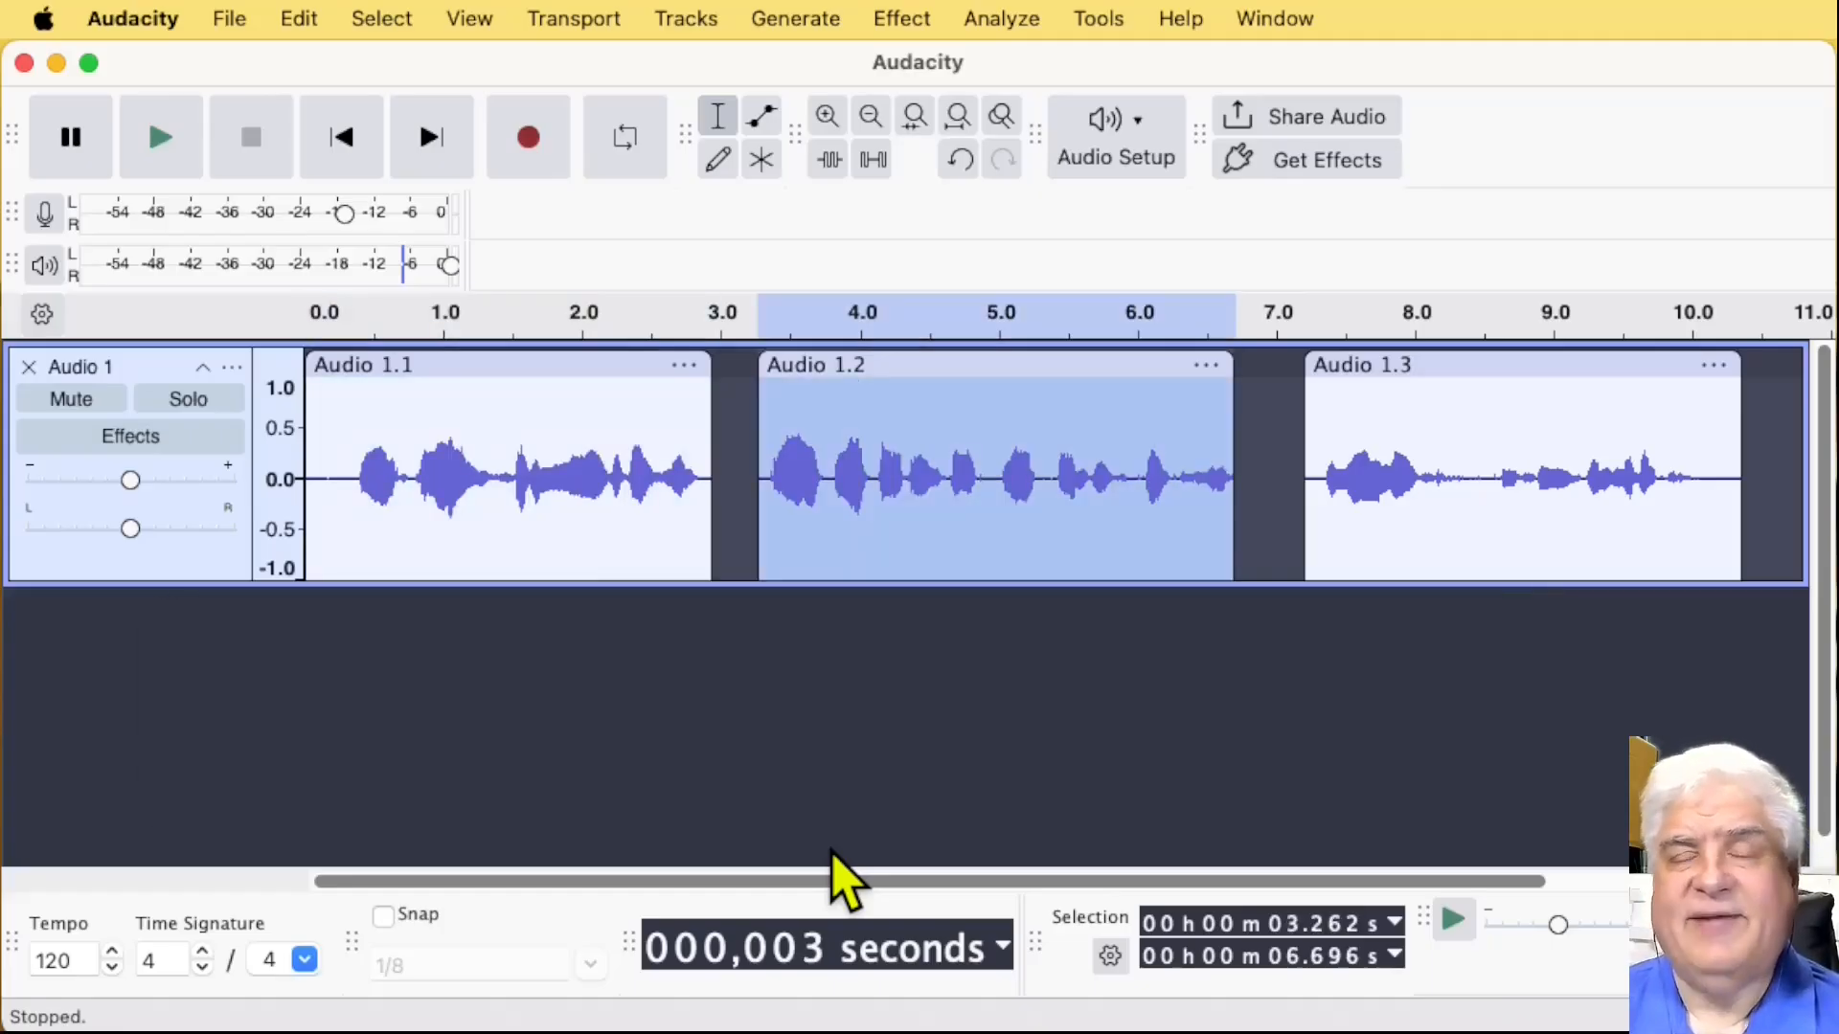